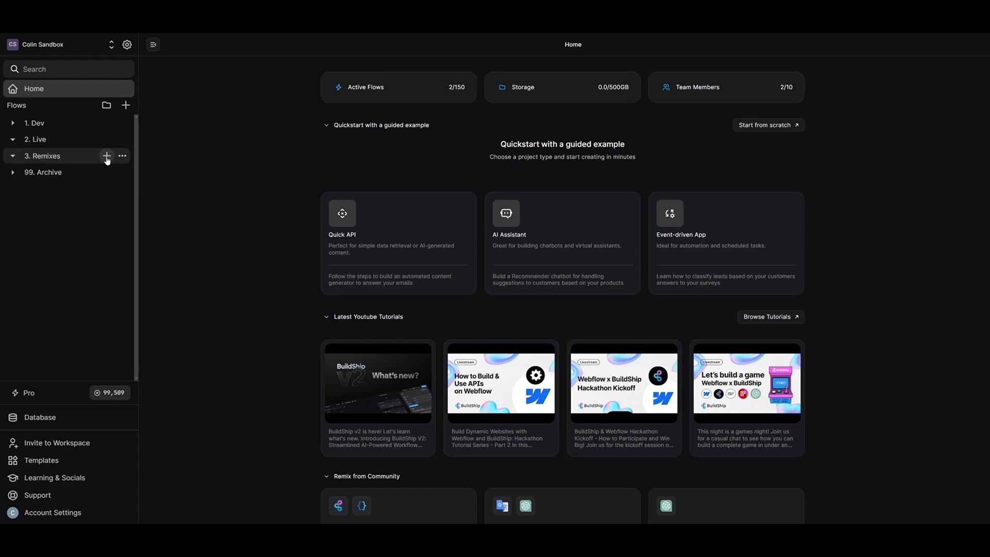
# Step: Search the templates for 'lead qualifier' and clone Lead Qualifier to Google Sheets into the 3. Remixes folder
pyautogui.click(107, 156)
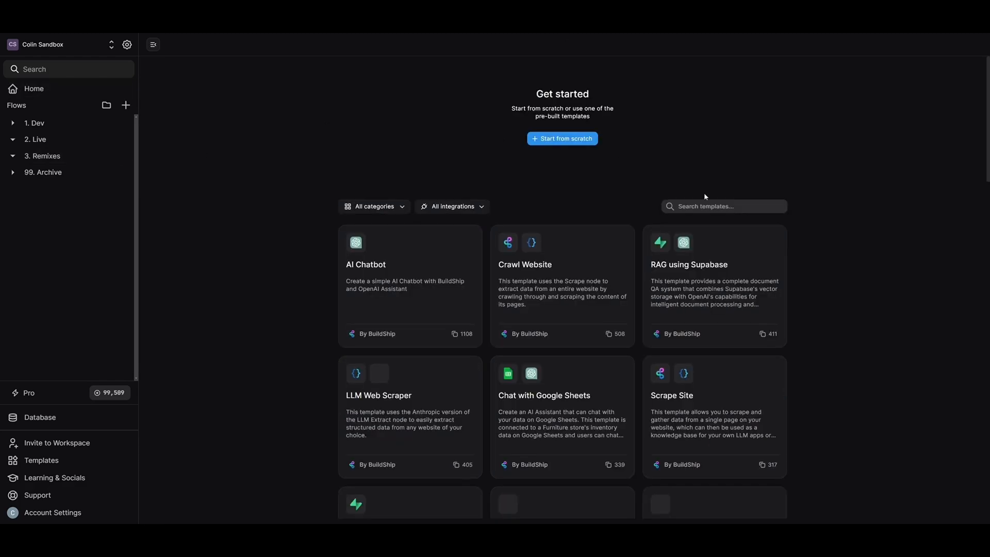
pyautogui.click(720, 204)
pyautogui.write('lead ')
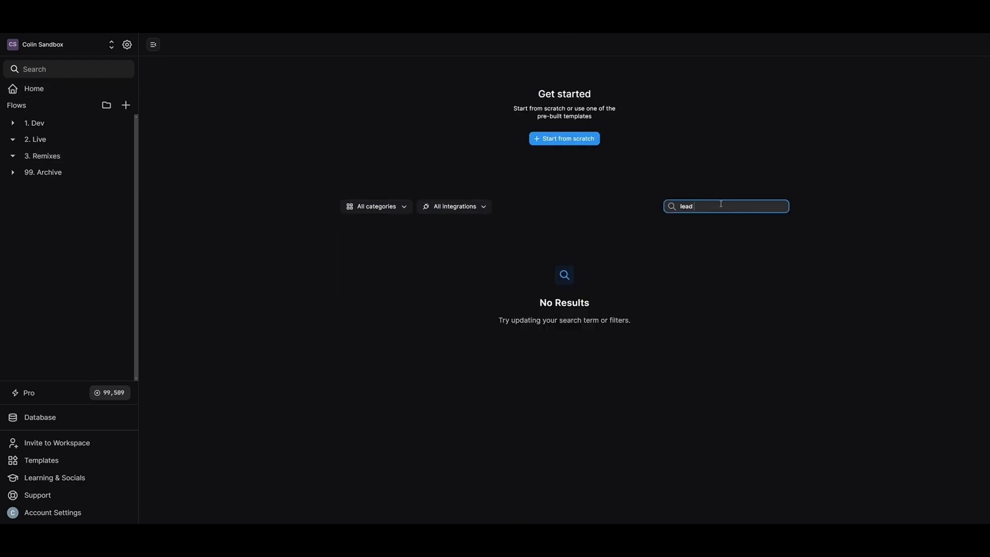
pyautogui.write('qualifier')
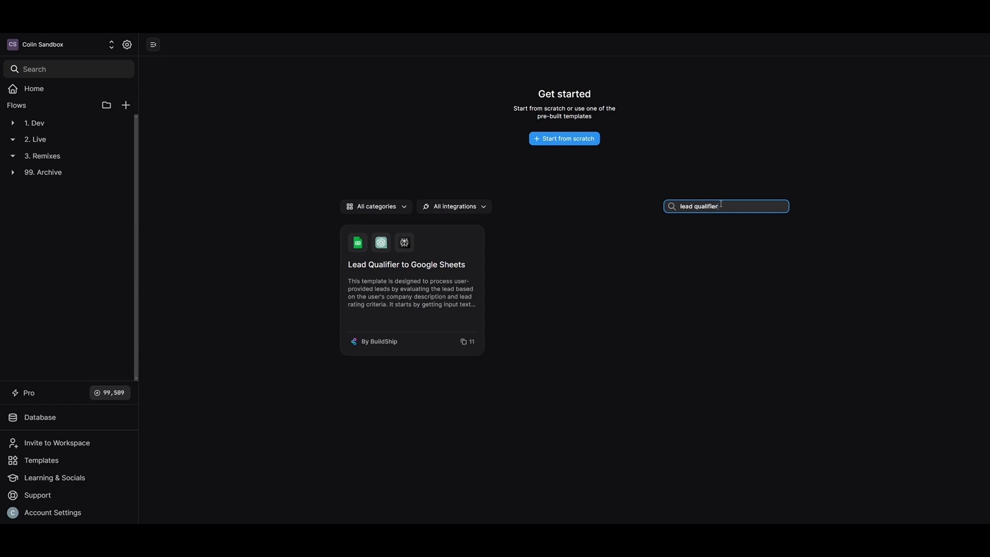
pyautogui.click(415, 278)
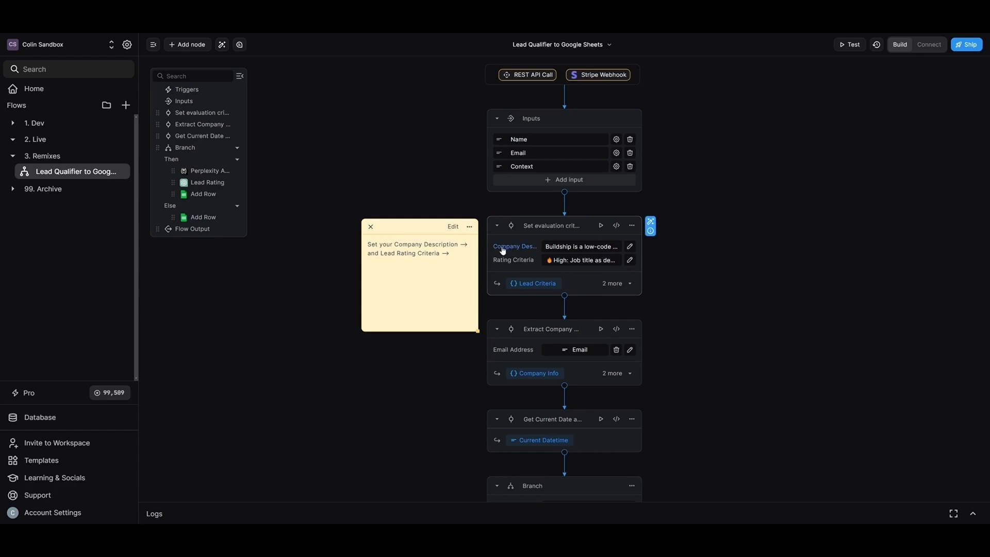
# Step: In the Rating Criteria text, break the Medium and Low criteria onto their own lines
pyautogui.click(629, 246)
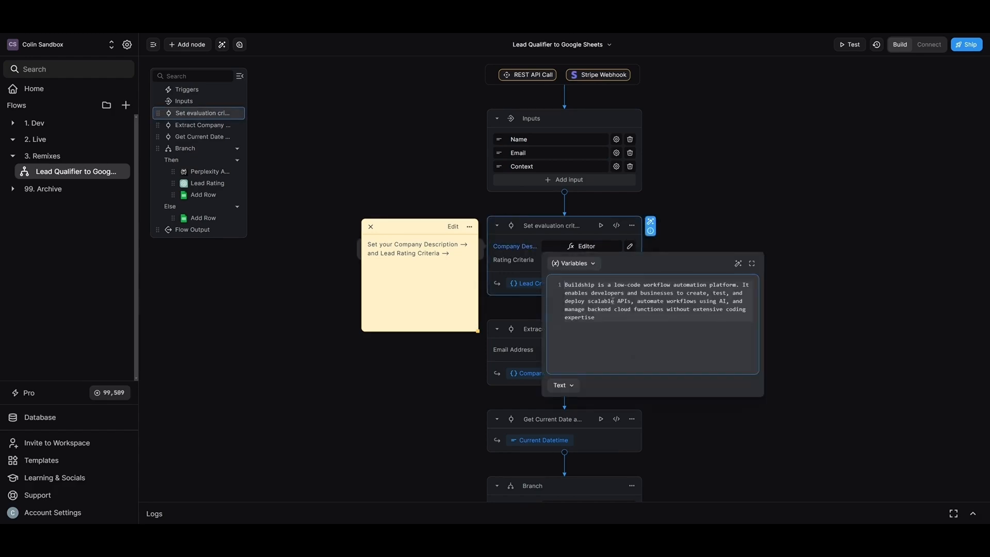
pyautogui.click(629, 260)
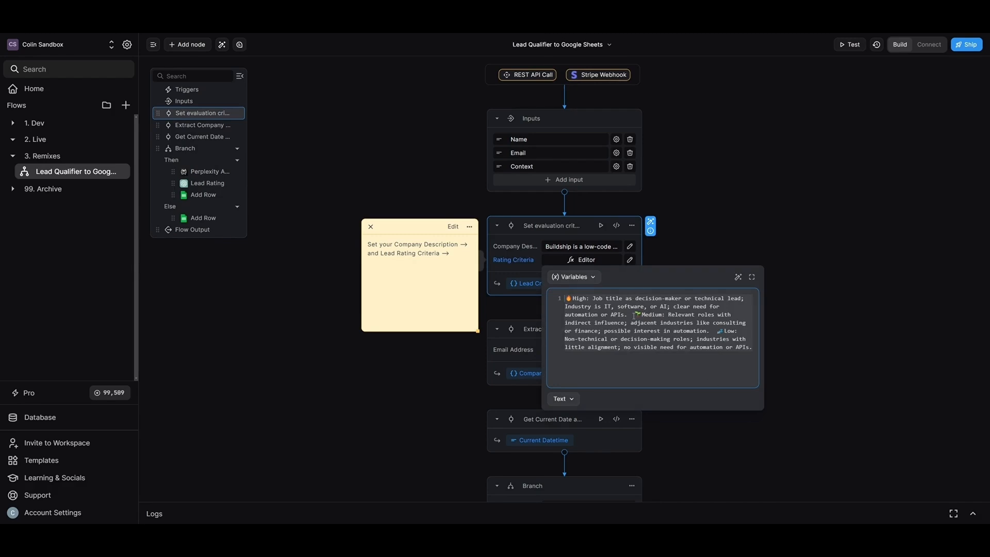
pyautogui.click(633, 314)
pyautogui.press('Return')
pyautogui.press('Return')
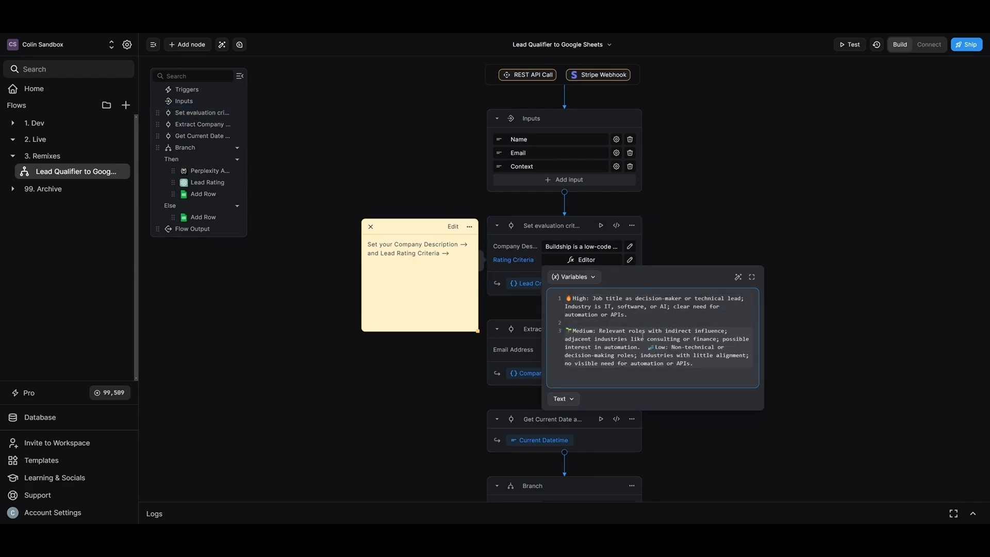
pyautogui.click(648, 347)
pyautogui.press('Return')
pyautogui.press('Return')
pyautogui.scroll(-2, 656, 292)
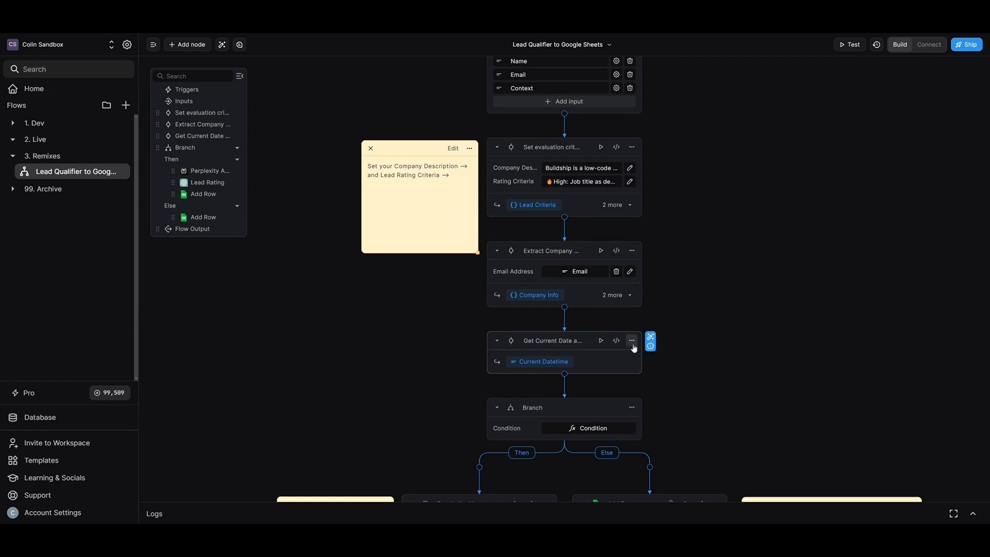
# Step: Review the Branch step's condition code
pyautogui.click(588, 428)
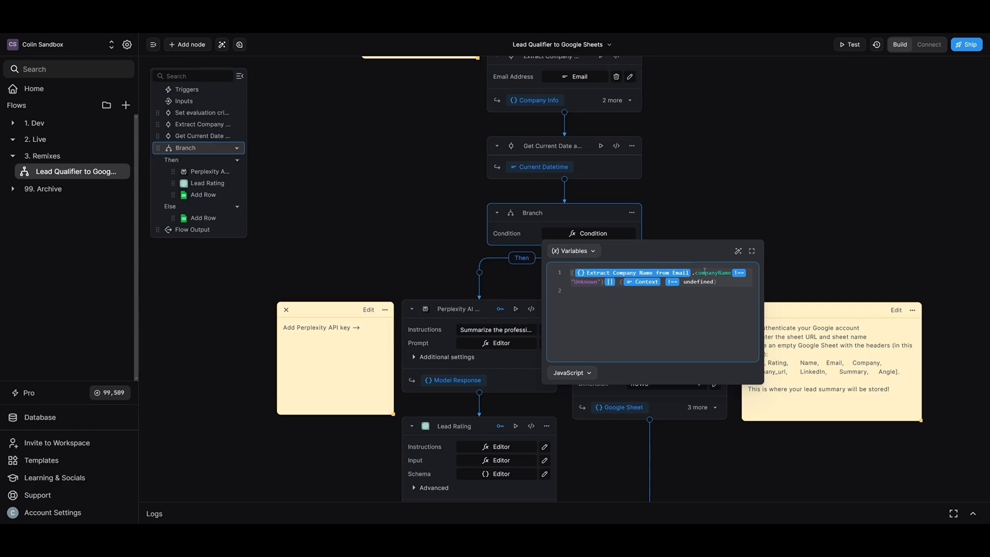
pyautogui.click(808, 275)
pyautogui.scroll(-3, 711, 334)
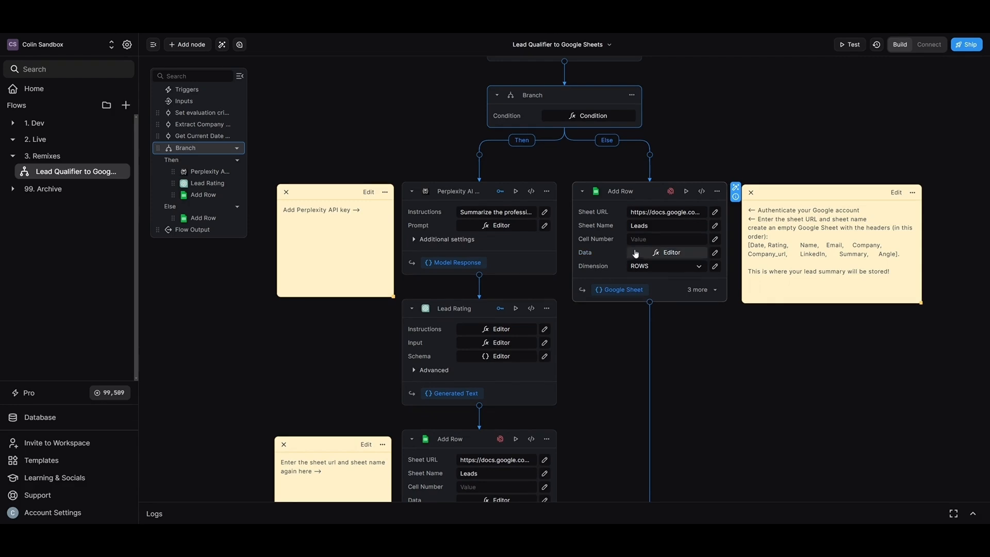
# Step: Authenticate the Else Add Row step with a Google account and check its sheet URL and Leads sheet name
pyautogui.click(670, 191)
pyautogui.click(693, 210)
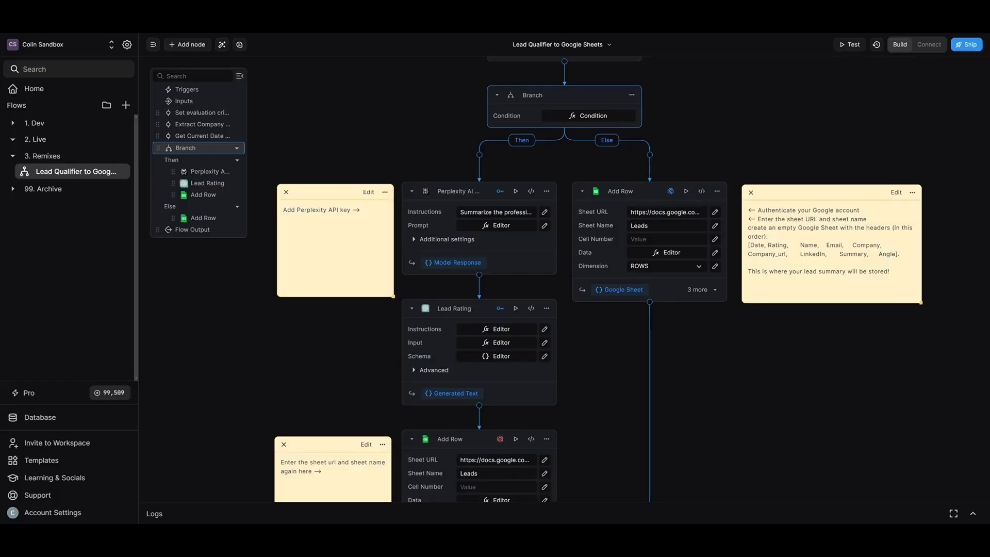
pyautogui.click(658, 211)
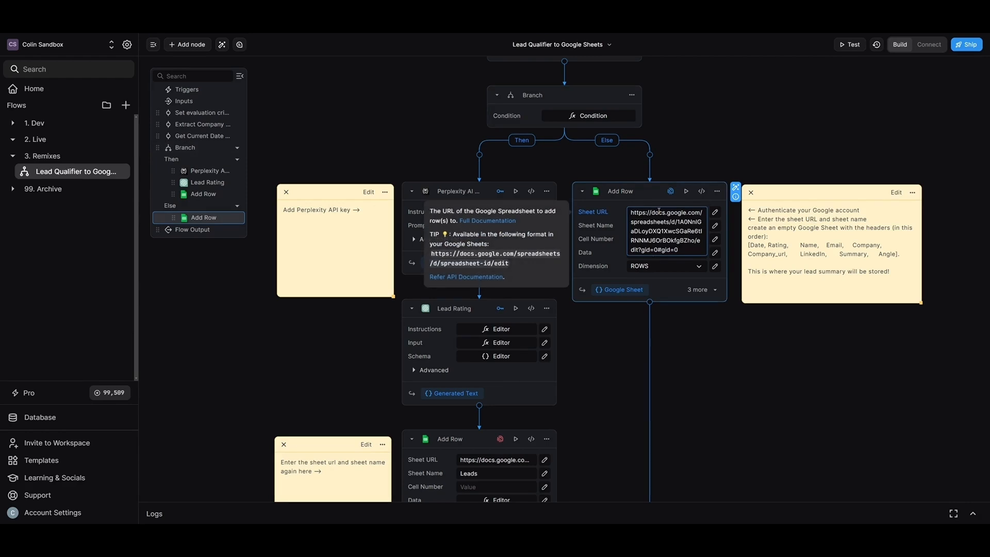
pyautogui.click(658, 226)
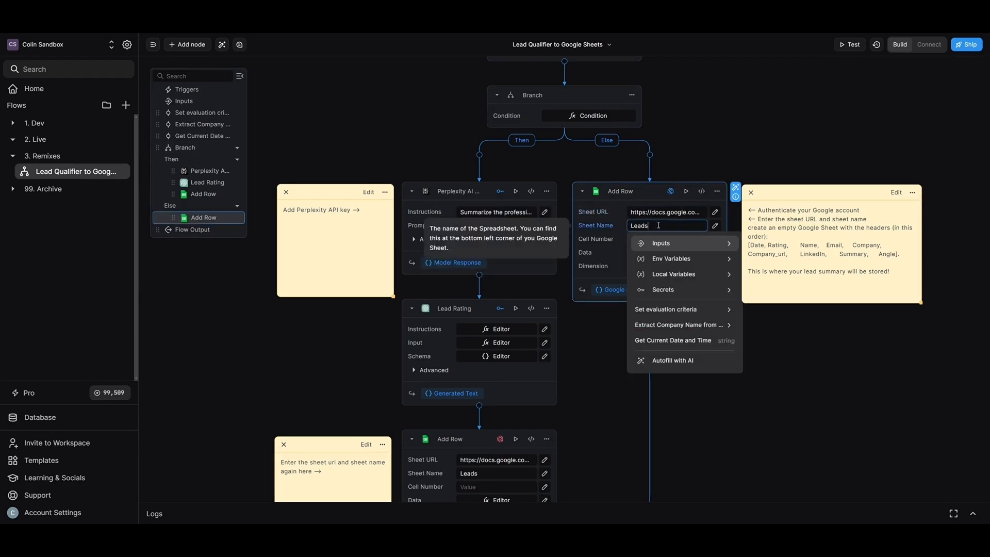
pyautogui.click(697, 160)
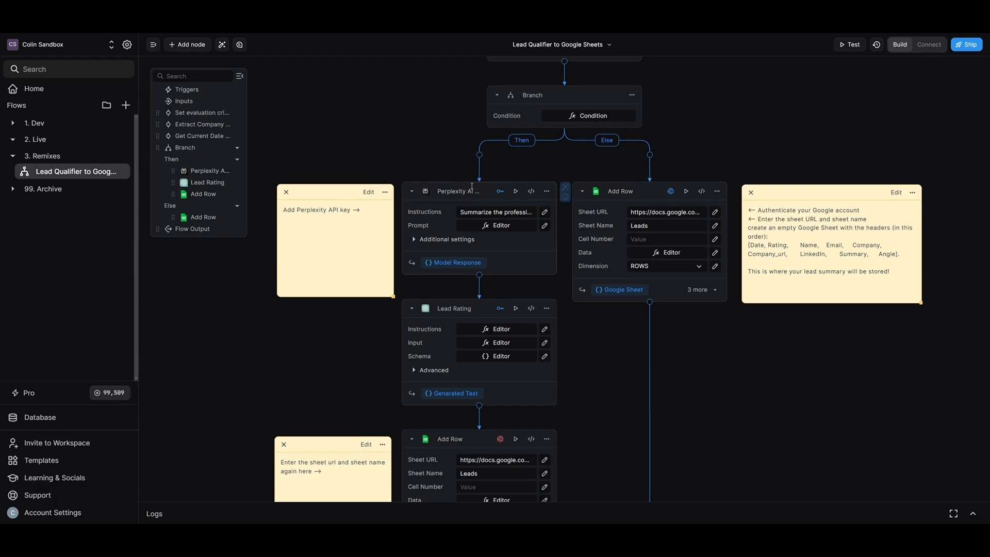
pyautogui.click(546, 214)
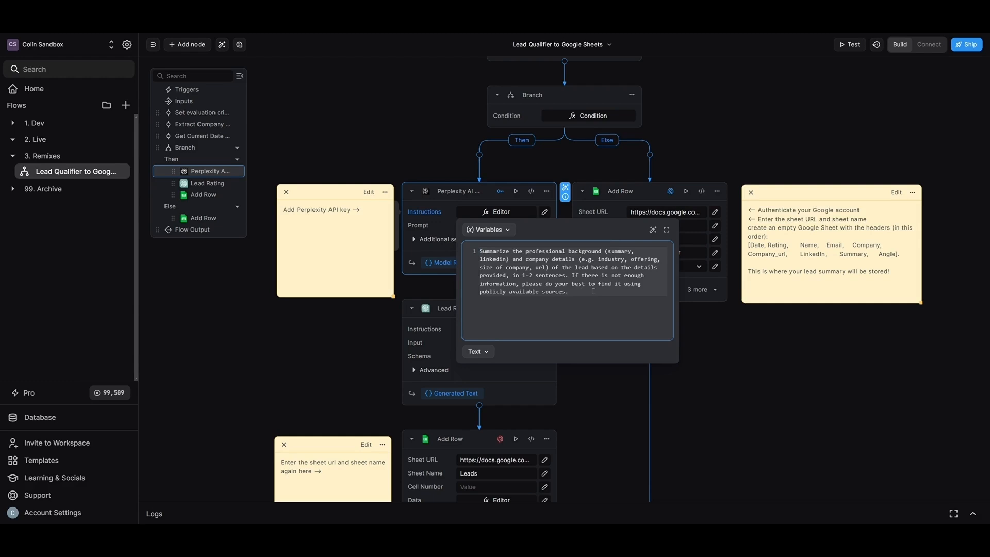
pyautogui.click(605, 397)
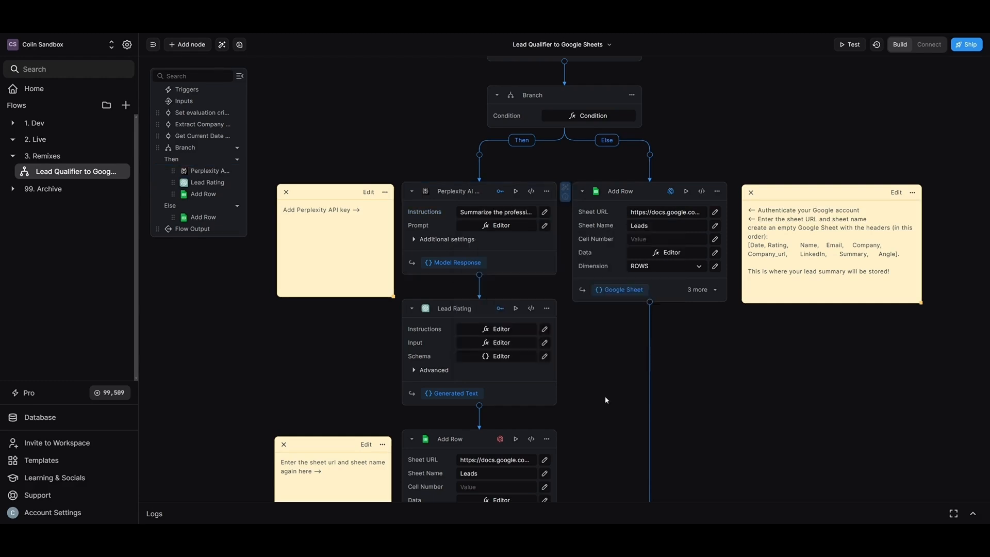
pyautogui.click(544, 225)
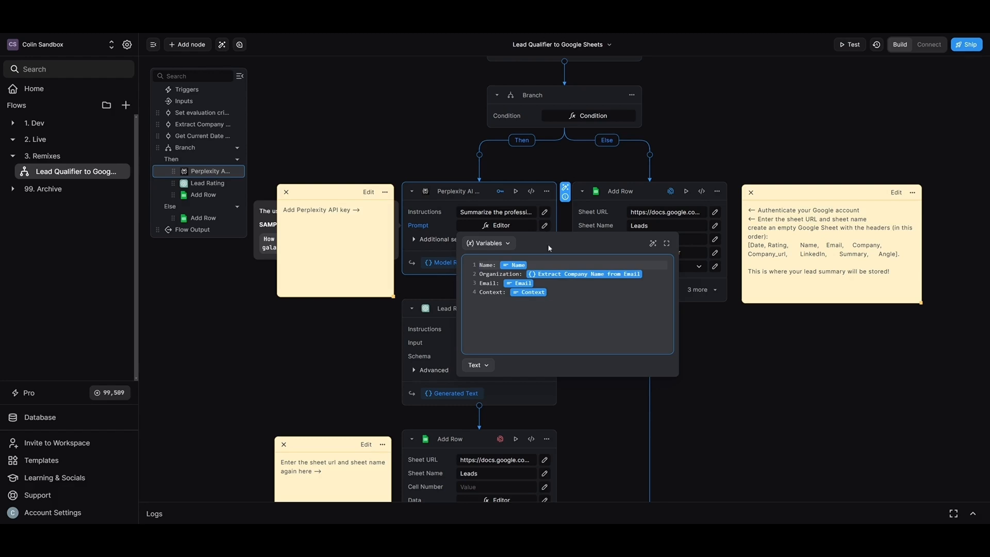
pyautogui.click(600, 435)
pyautogui.click(500, 191)
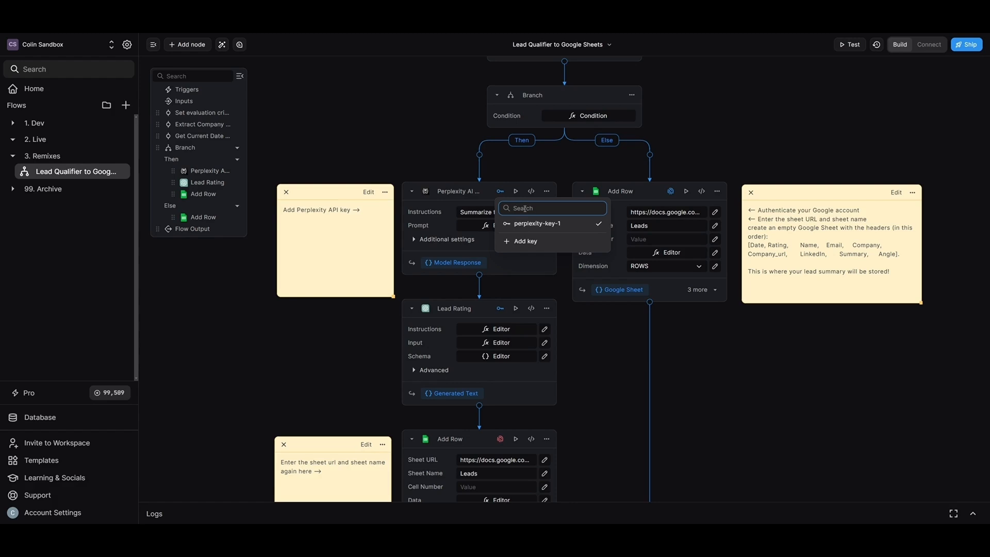
pyautogui.scroll(-2, 473, 234)
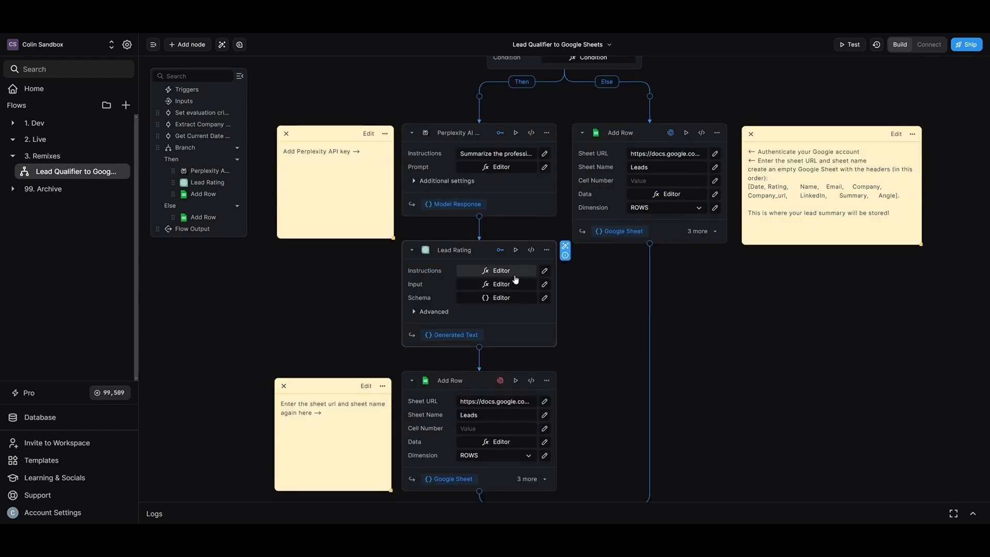
pyautogui.click(500, 251)
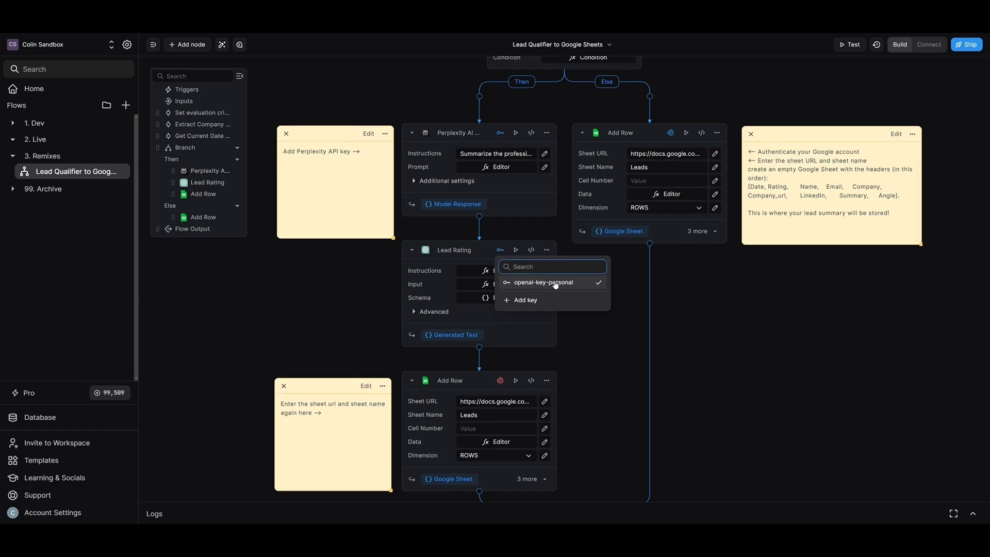
pyautogui.click(605, 352)
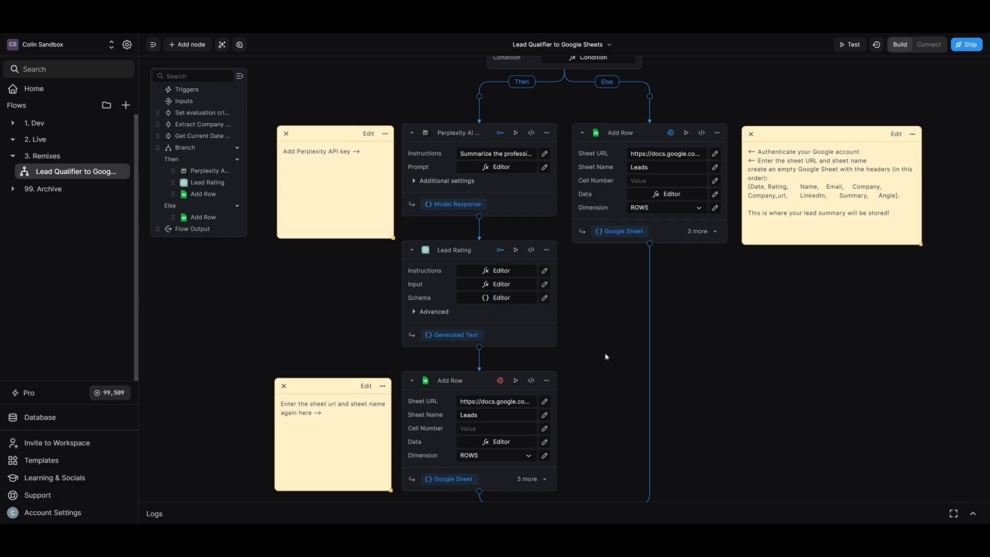
pyautogui.moveTo(558, 320)
pyautogui.scroll(-4, 541, 335)
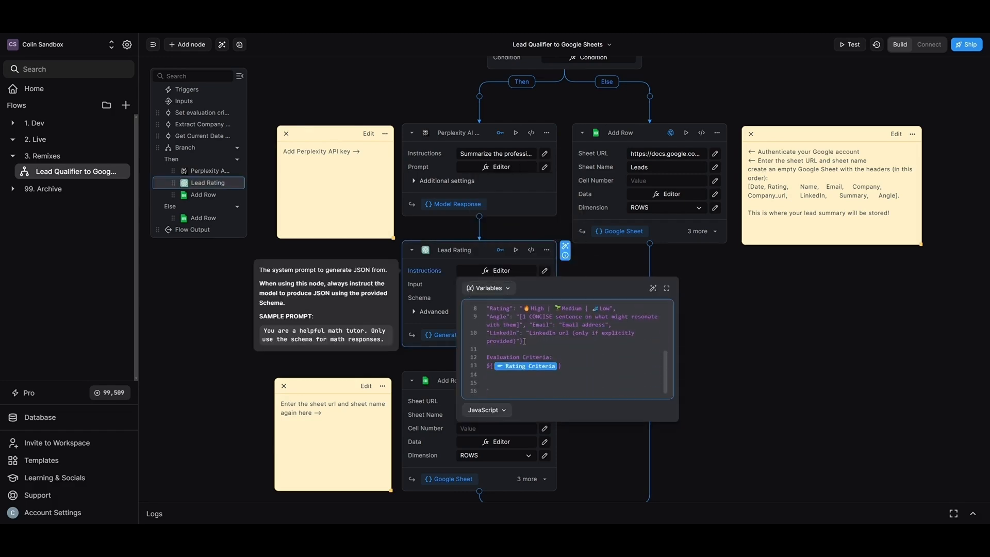
pyautogui.click(710, 367)
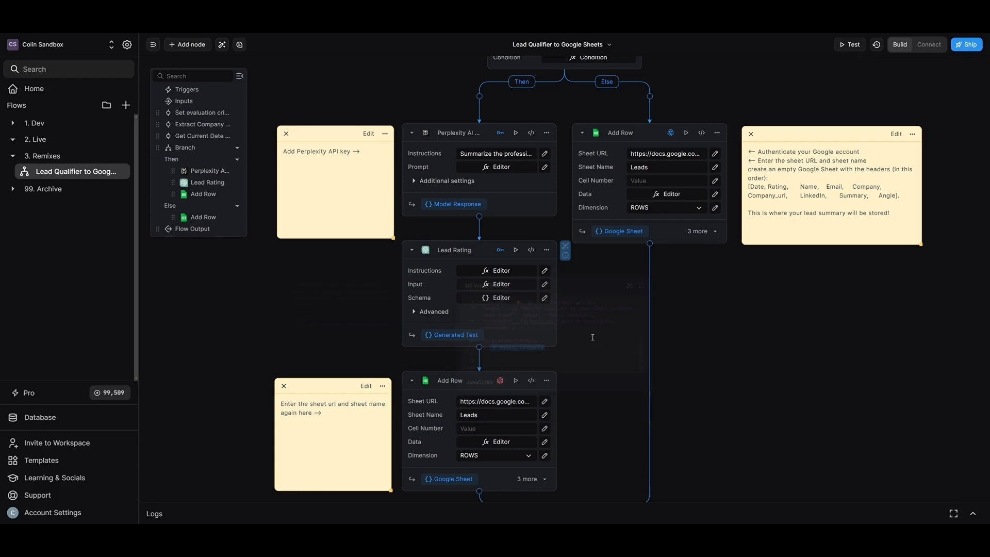
pyautogui.click(545, 286)
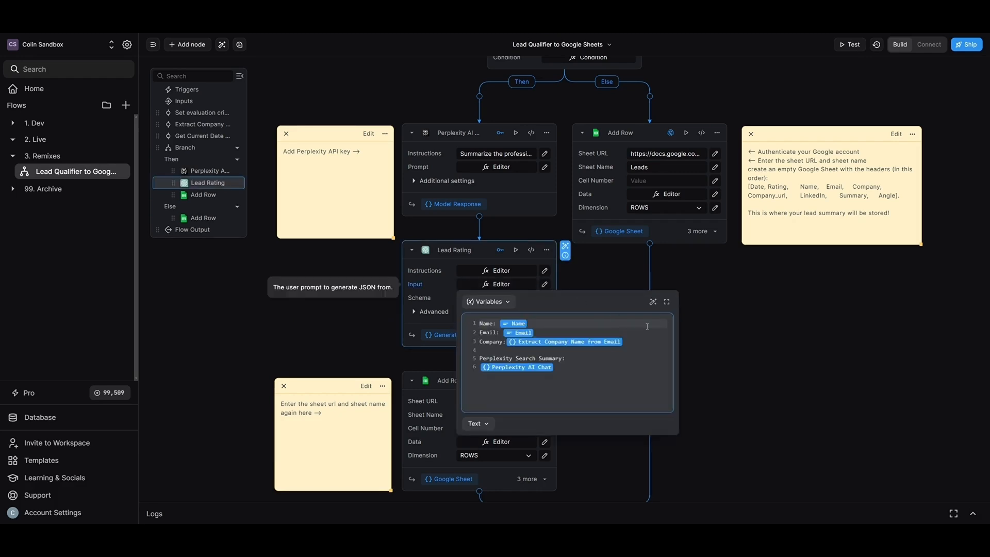
pyautogui.click(742, 348)
pyautogui.scroll(-3, 606, 400)
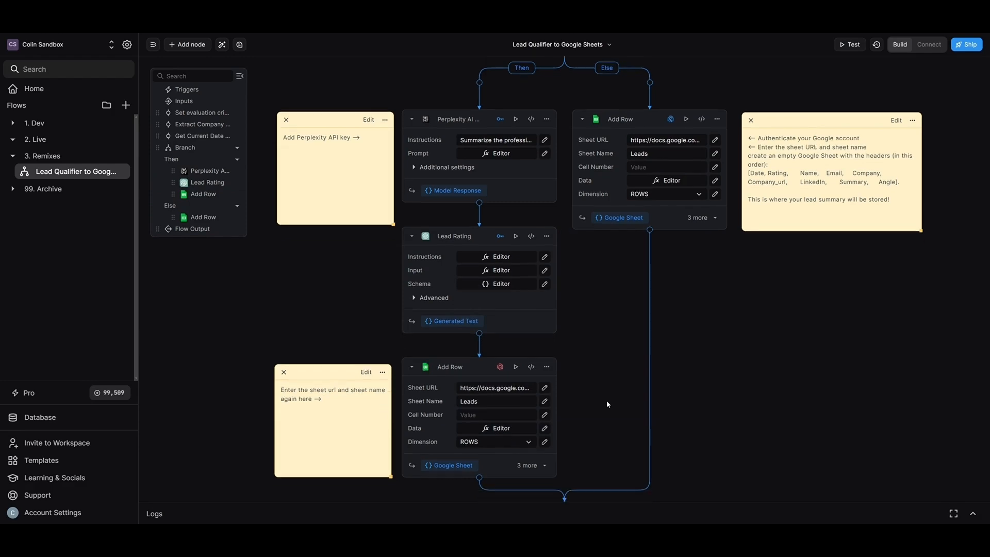
pyautogui.click(544, 258)
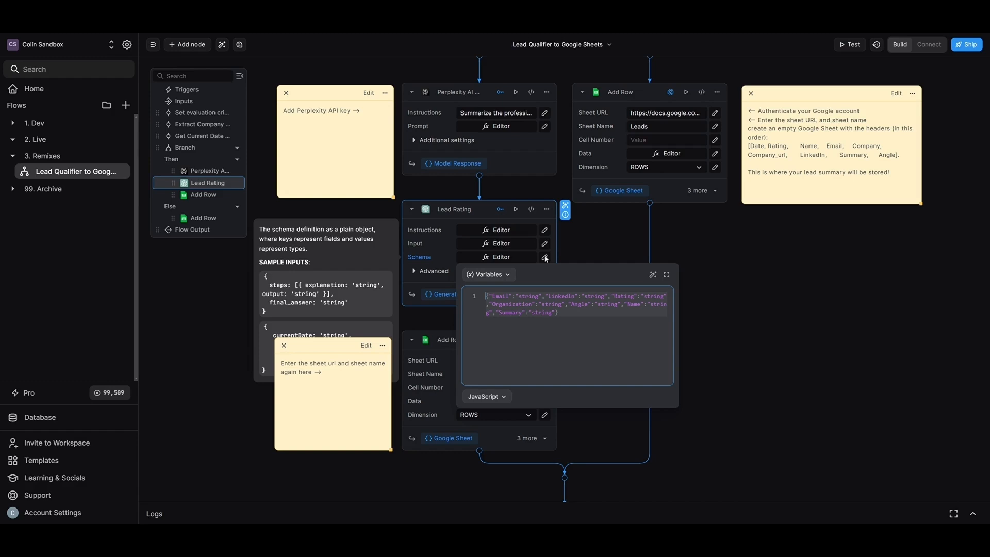
pyautogui.click(555, 264)
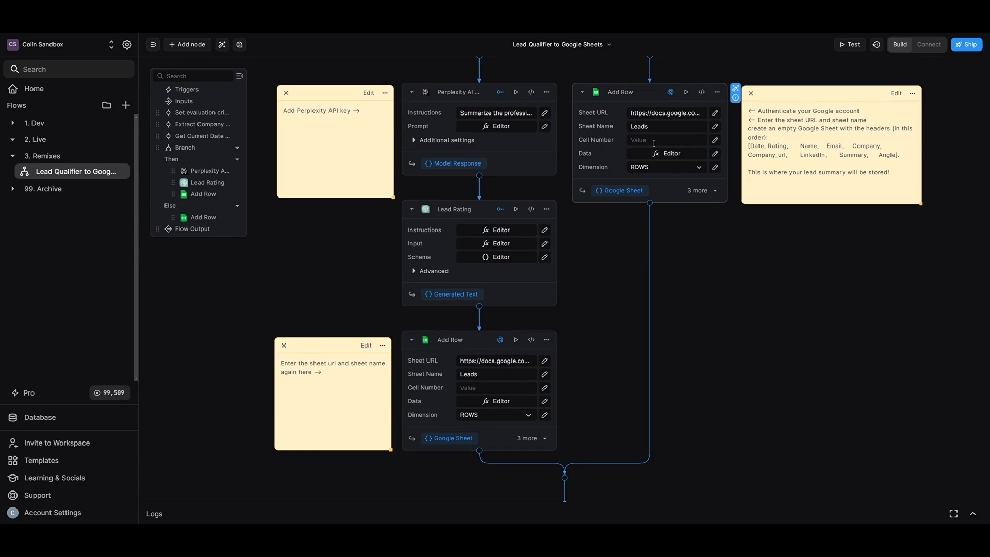
pyautogui.scroll(-3, 653, 143)
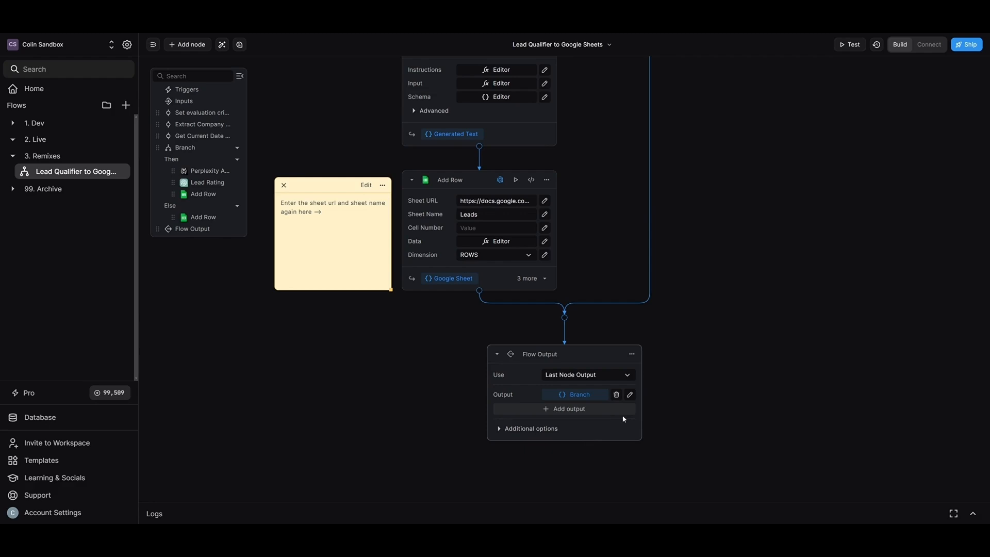
# Step: Test the flow with a lead's name, e-mail and context 'Wants to automate his workforce', then view the Lead Rating result
pyautogui.click(841, 48)
pyautogui.click(879, 119)
pyautogui.write('Mark Zuckerberg')
pyautogui.click(879, 134)
pyautogui.click(878, 153)
pyautogui.write('Wants to automate his workforce')
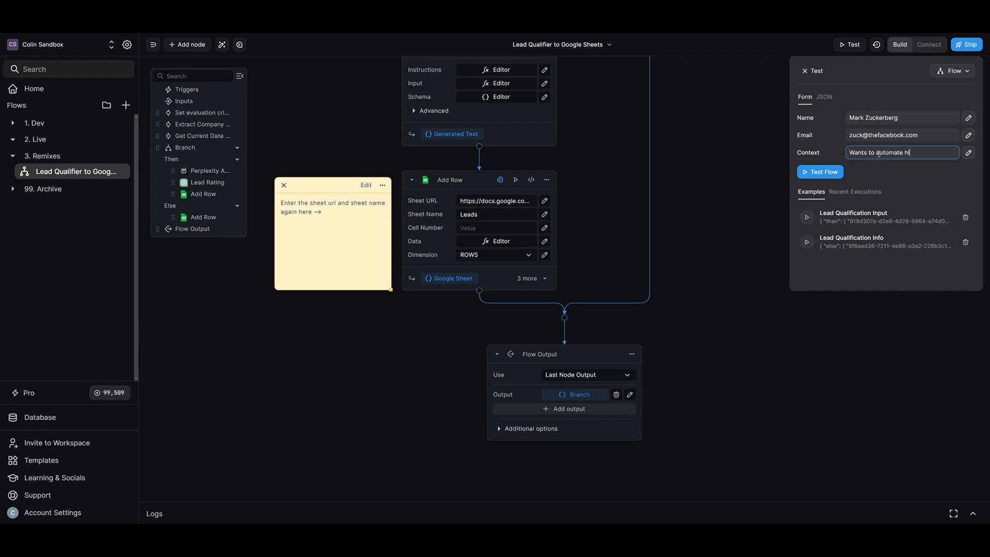
pyautogui.click(811, 173)
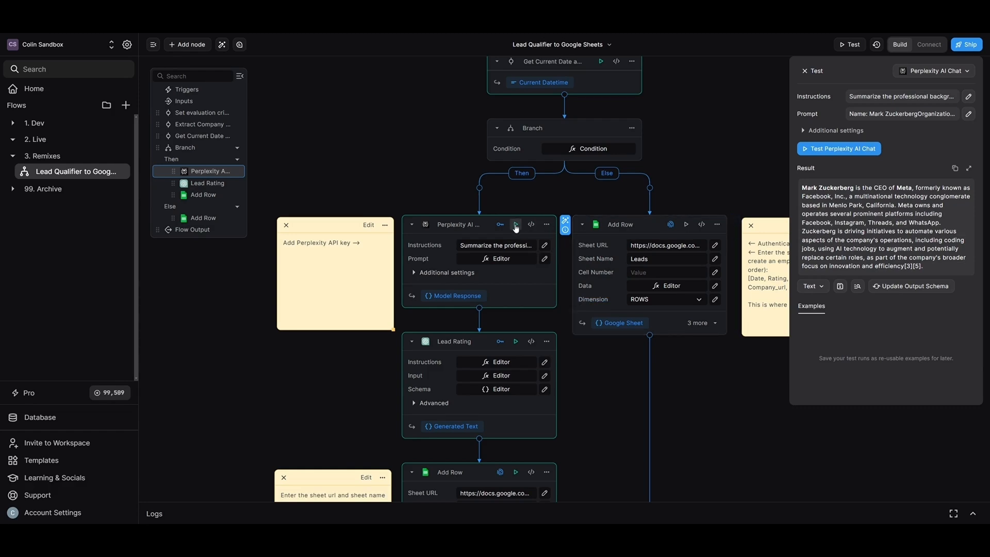
pyautogui.click(419, 418)
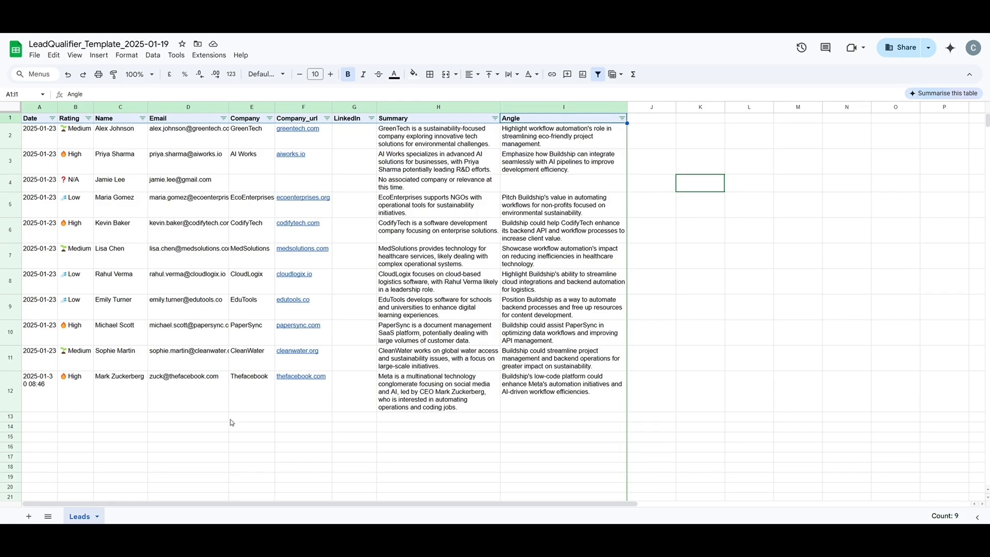
pyautogui.moveTo(36, 392); pyautogui.dragTo(248, 394)
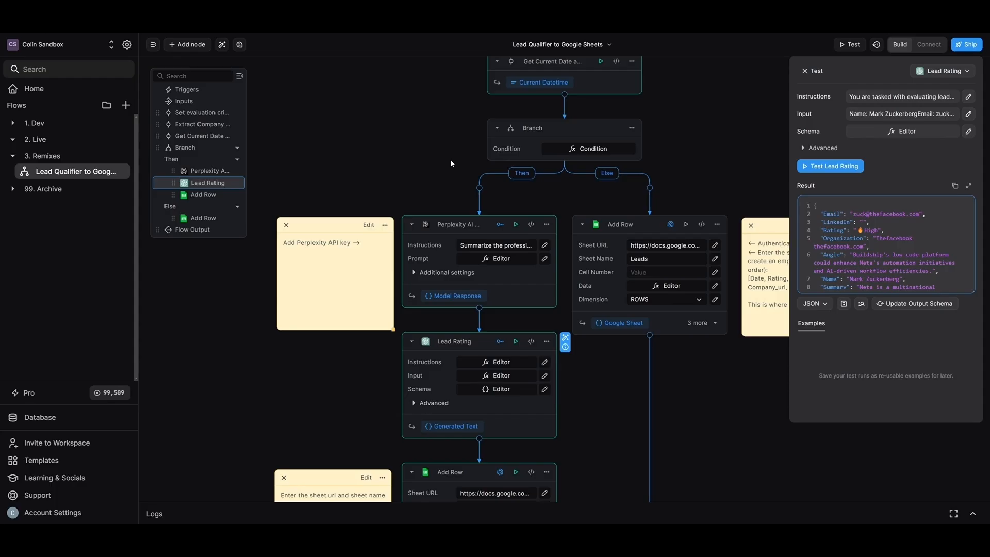
# Step: Connect the REST API Call trigger
pyautogui.scroll(3, 450, 163)
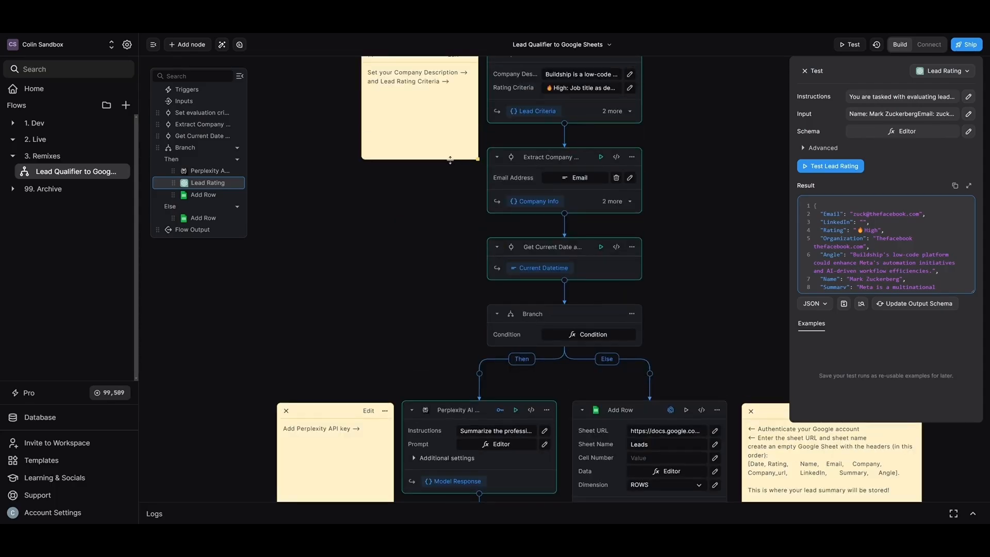
pyautogui.scroll(4, 738, 199)
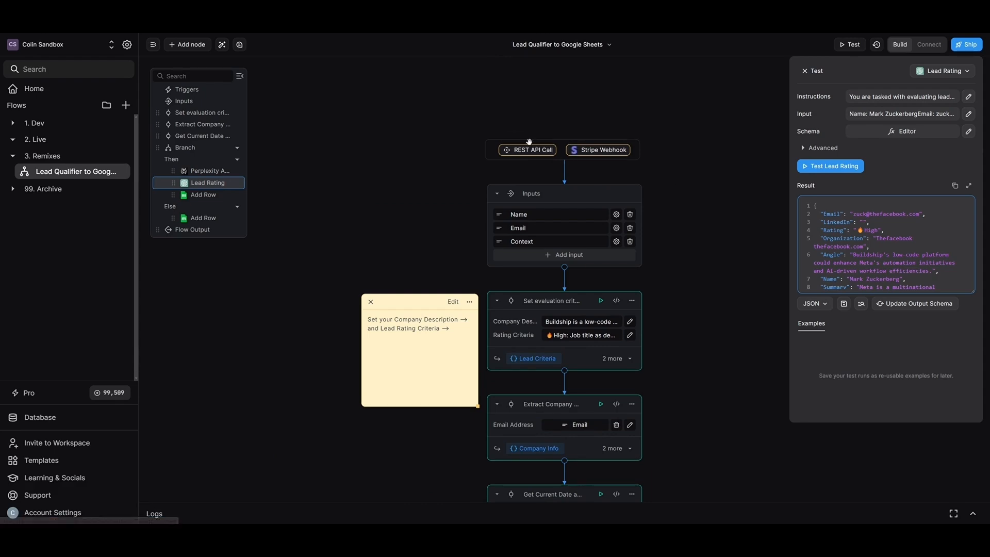
pyautogui.click(527, 150)
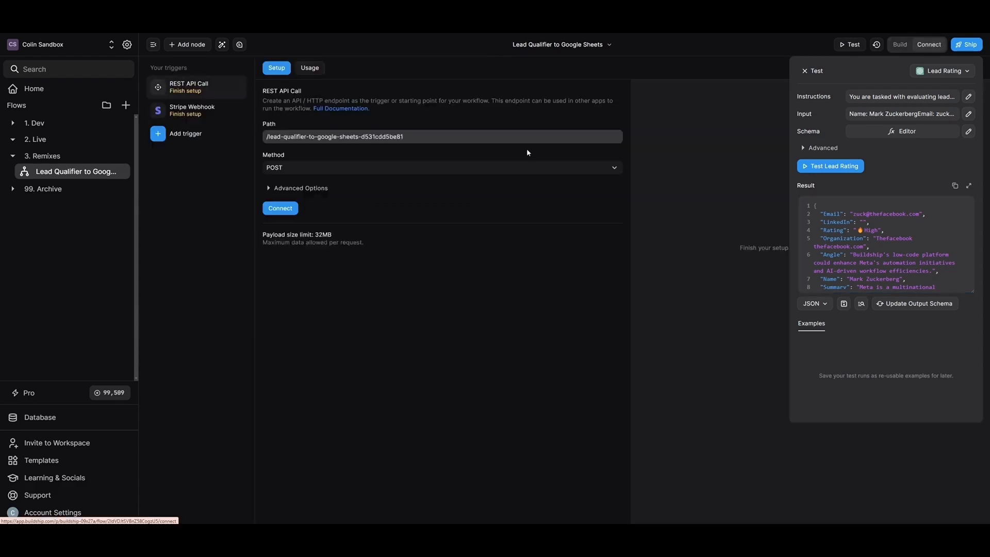
pyautogui.click(282, 212)
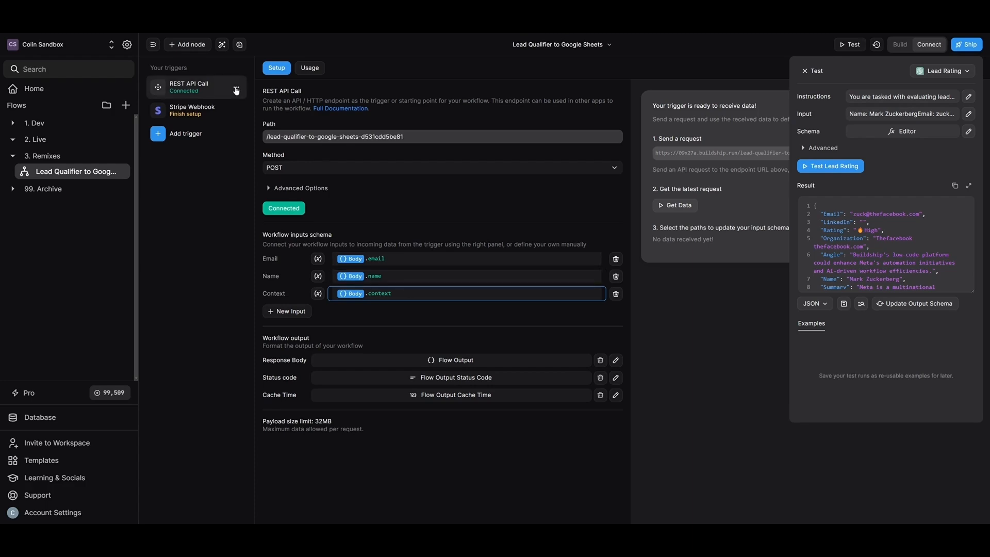
# Step: Open the Stripe Webhook trigger's setup
pyautogui.click(237, 88)
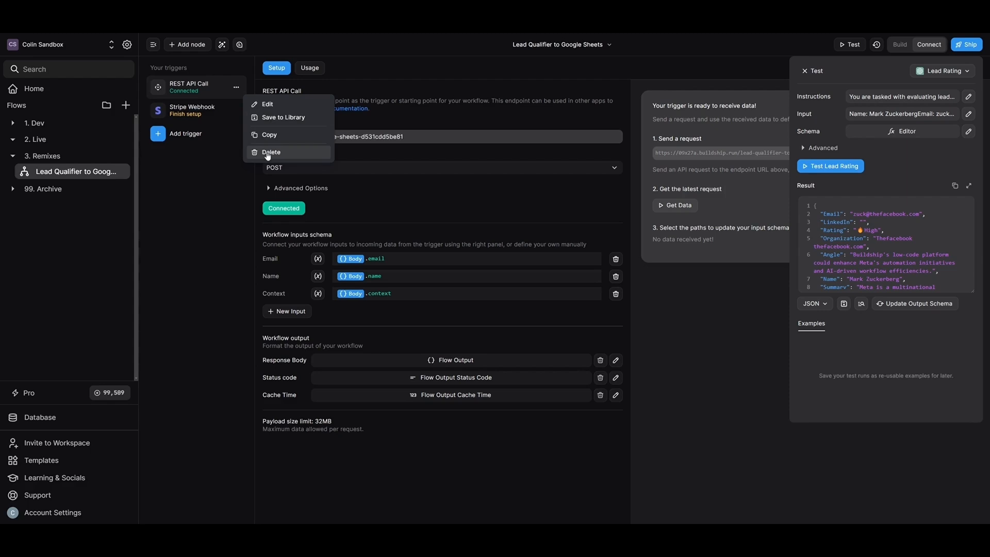
pyautogui.click(200, 109)
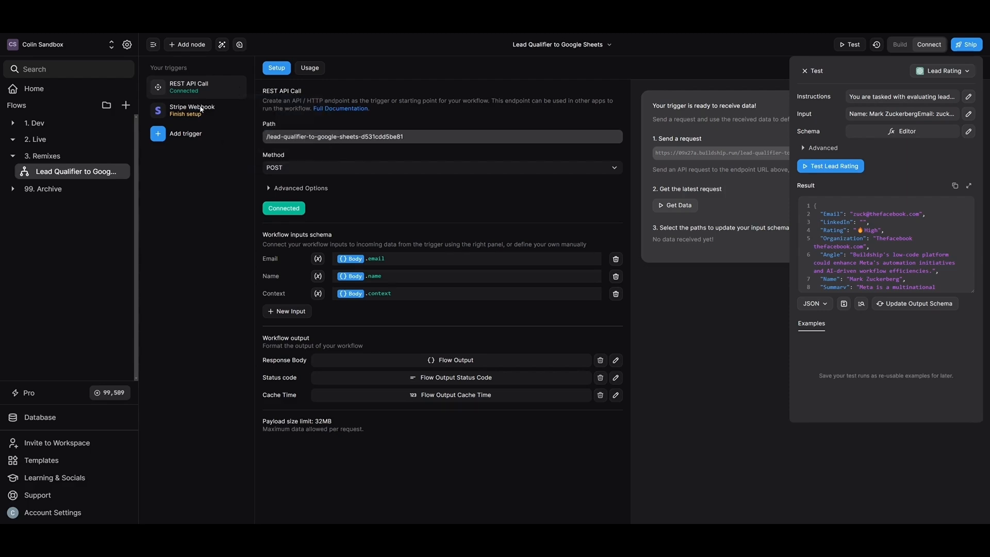
pyautogui.click(199, 112)
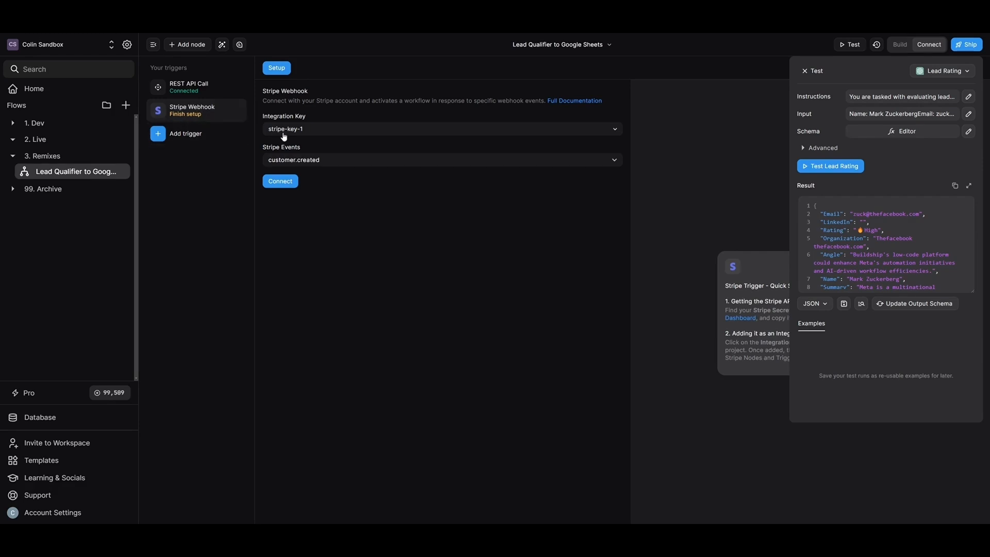
# Step: Keep stripe-key-1, connect the Stripe Webhook trigger, and fetch its latest request, which returns no data yet
pyautogui.click(316, 133)
pyautogui.click(303, 183)
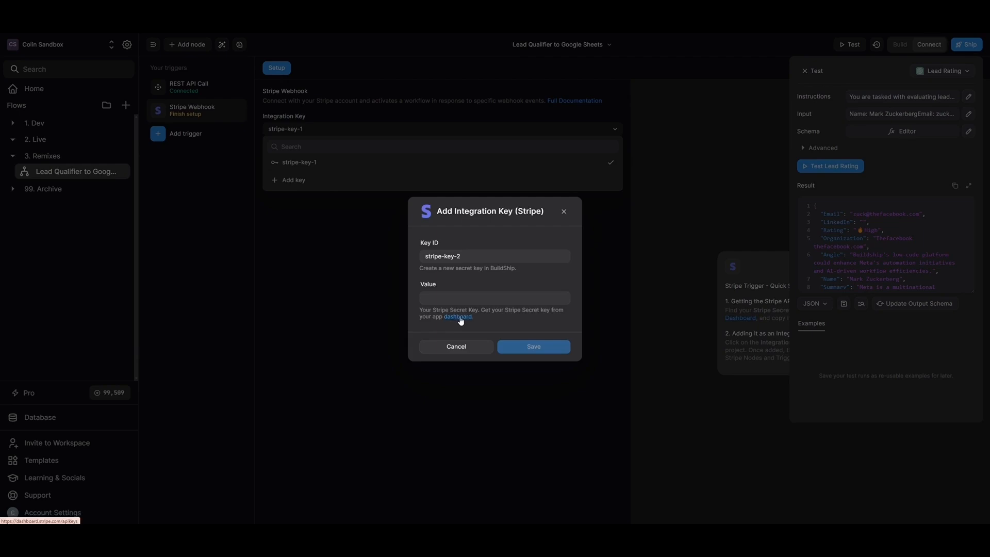
pyautogui.click(340, 176)
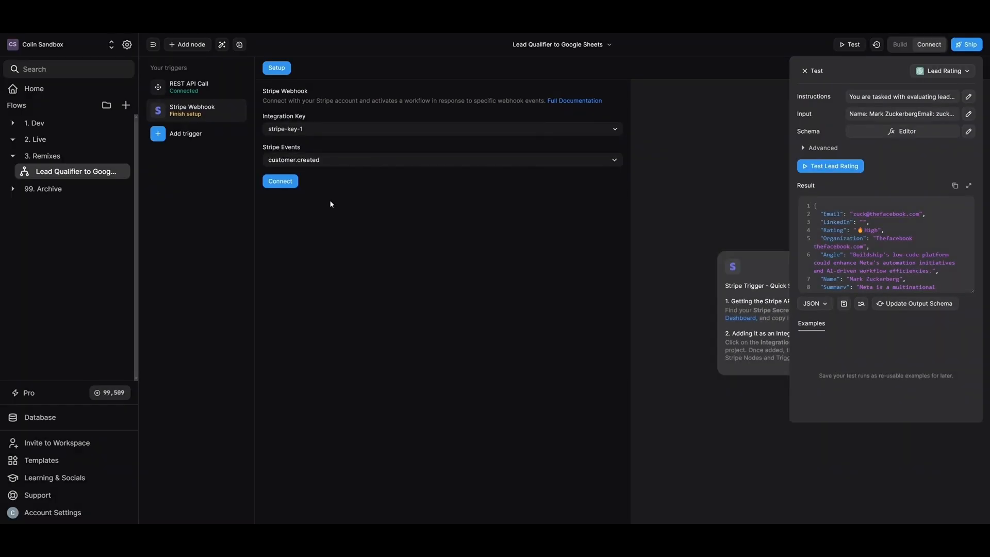
pyautogui.click(279, 181)
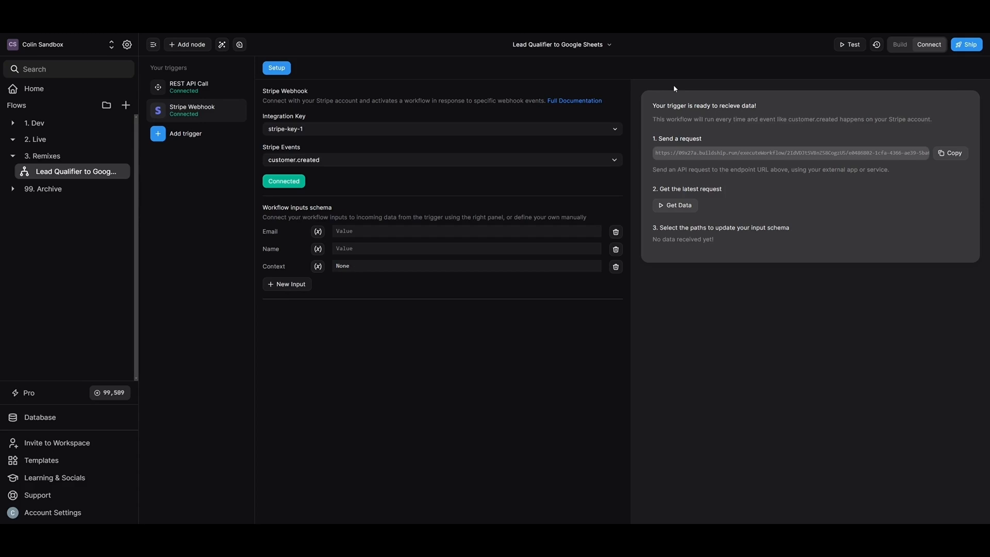
pyautogui.click(683, 206)
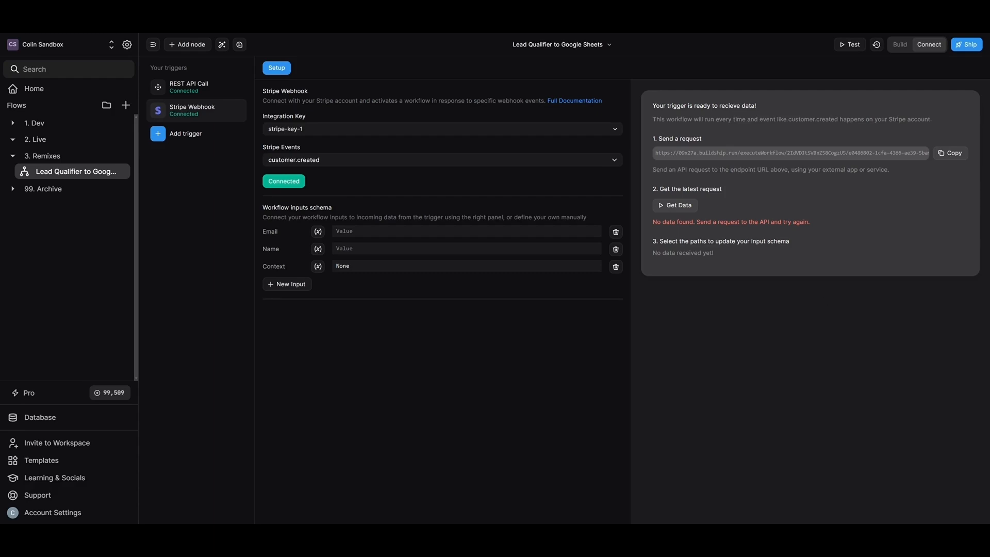
# Step: Run 'stripe customers create' with a name and e-mail in Command Prompt, then return to the browser
pyautogui.hotkey('alt', 'Tab')
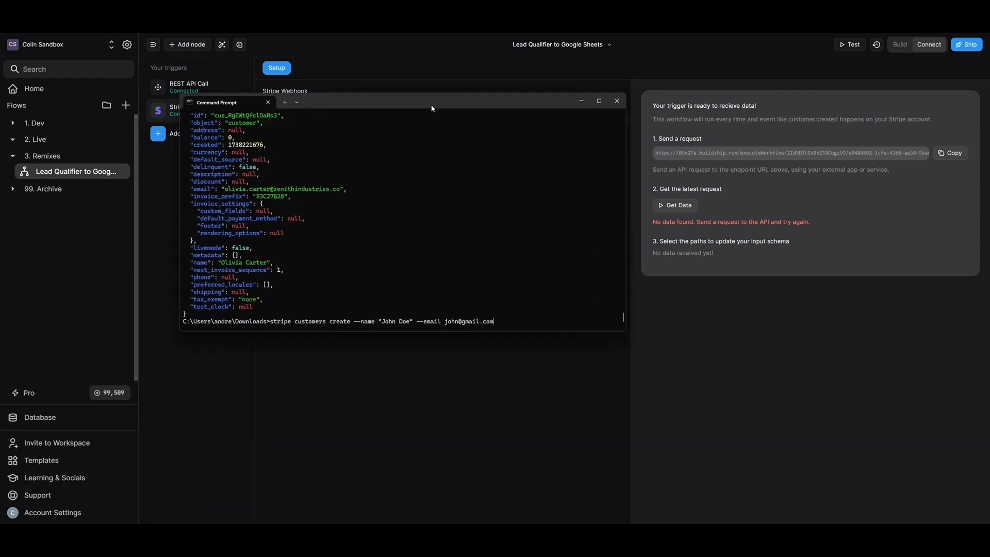
pyautogui.moveTo(431, 106); pyautogui.dragTo(530, 110)
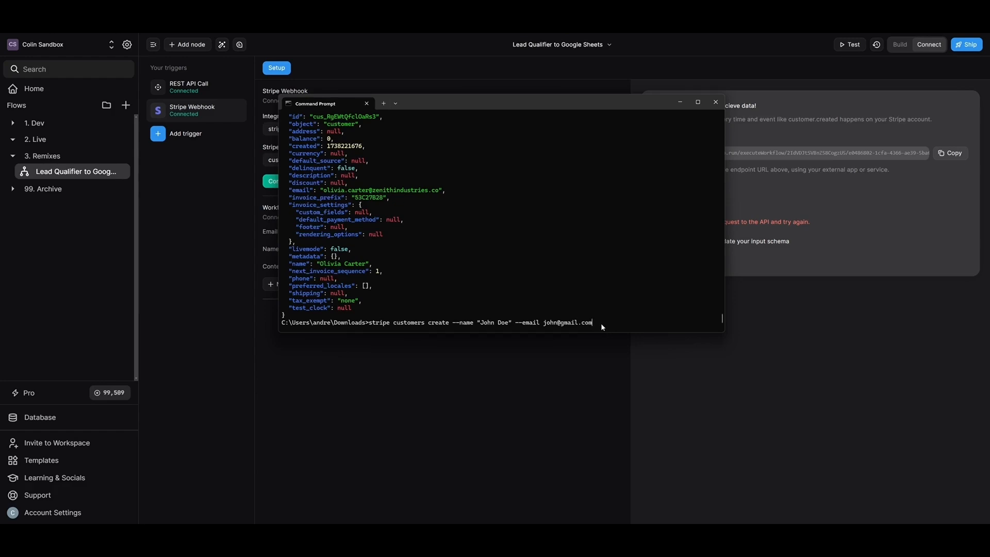
pyautogui.press('Return')
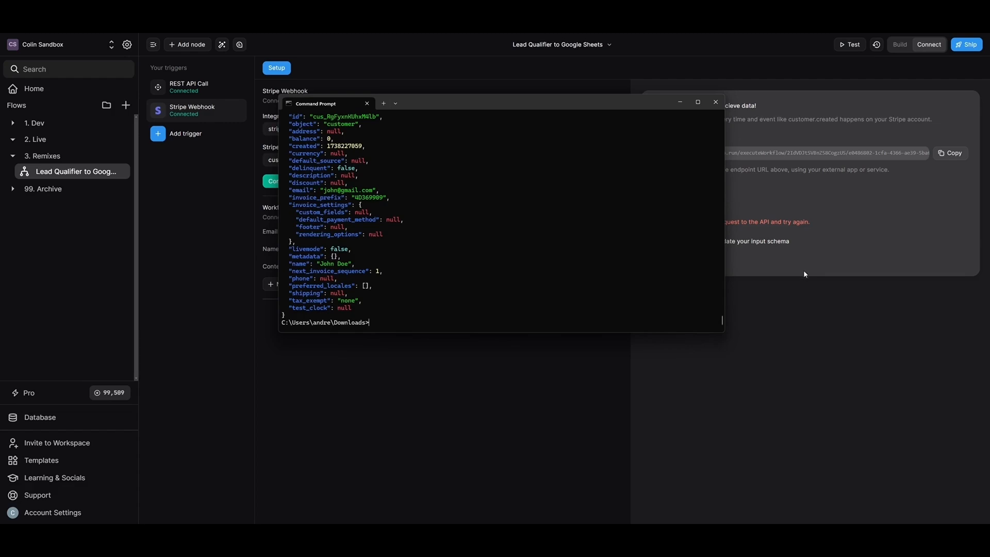
pyautogui.hotkey('alt', 'Tab')
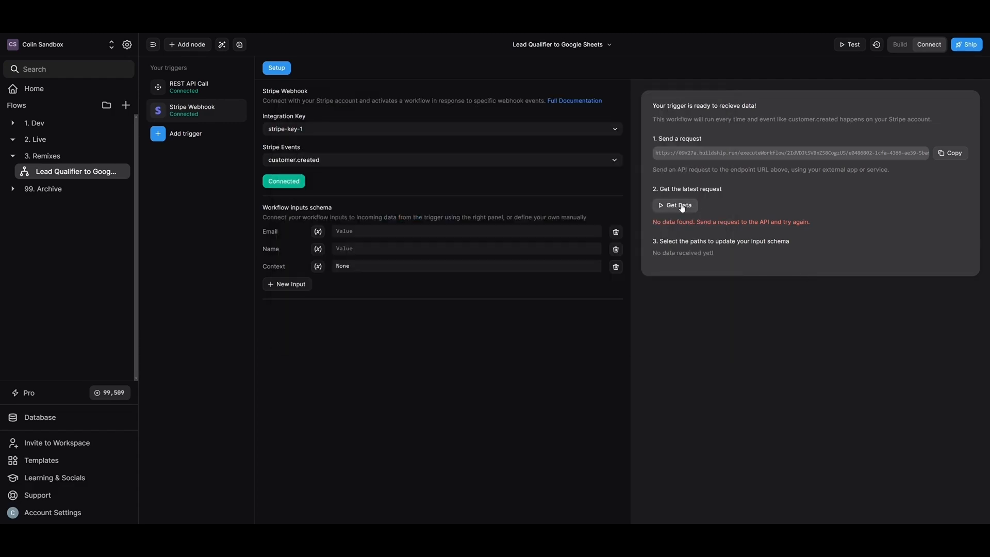
# Step: Fetch the customer.created event and add its data.object name and email fields as 2 schema inputs
pyautogui.click(681, 205)
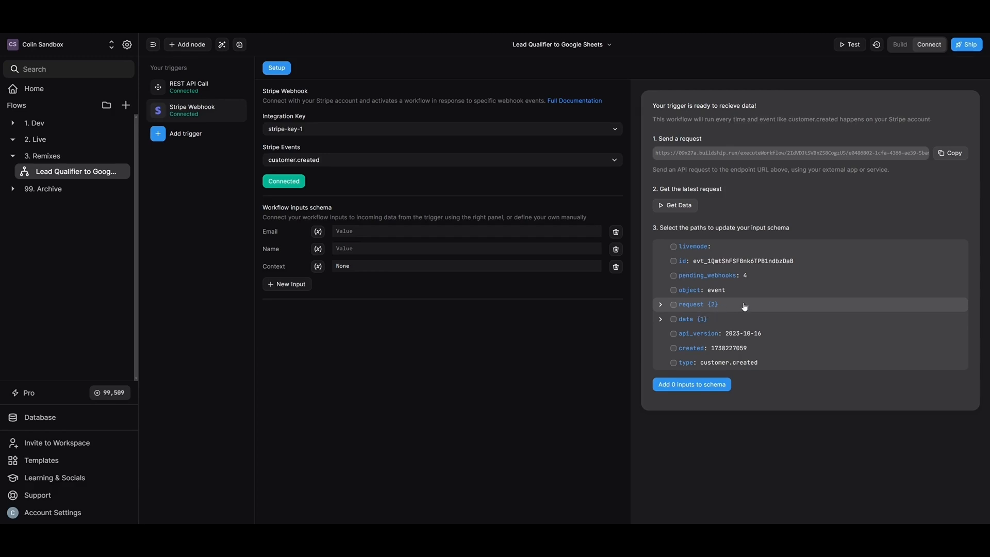
pyautogui.click(659, 319)
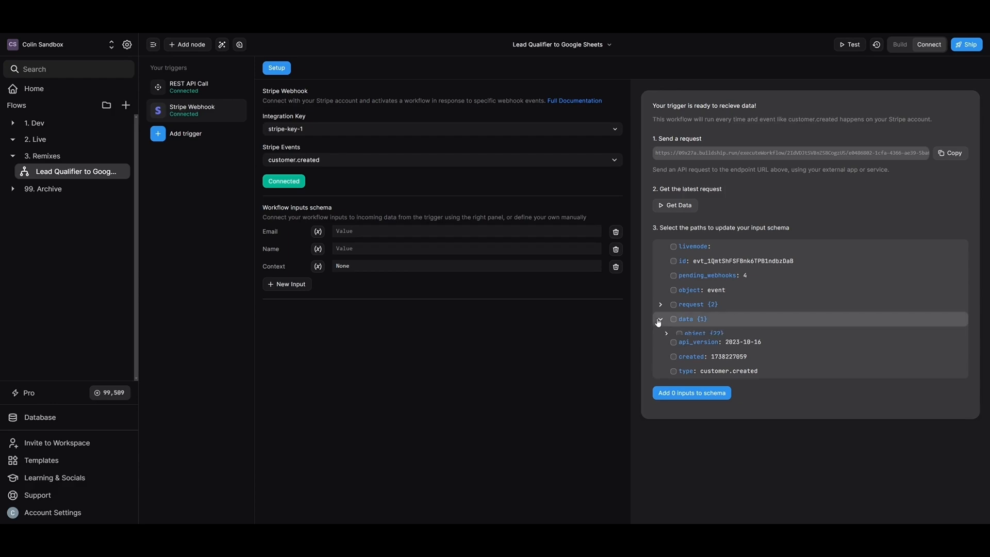
pyautogui.click(667, 334)
pyautogui.scroll(-3, 670, 339)
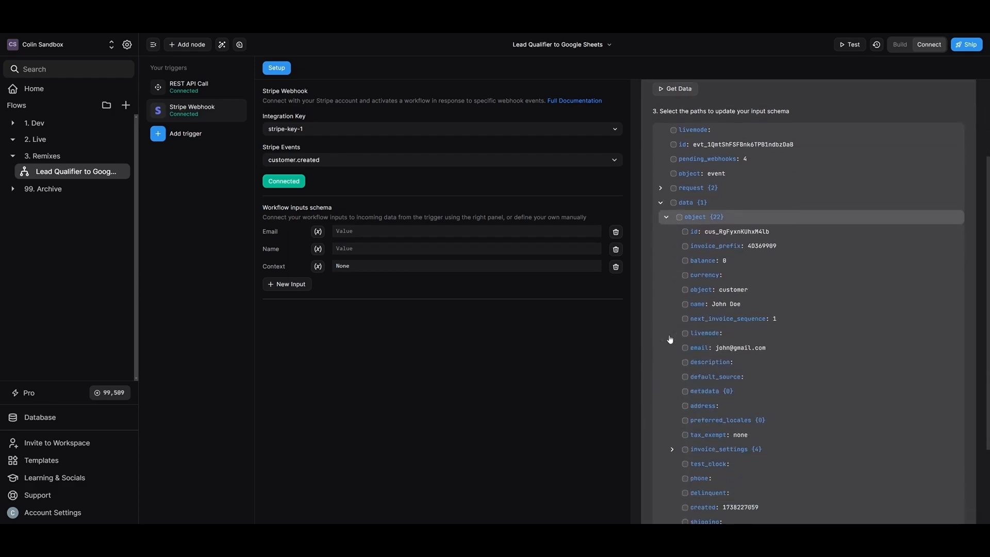
pyautogui.click(685, 292)
pyautogui.click(686, 336)
pyautogui.scroll(-2, 687, 339)
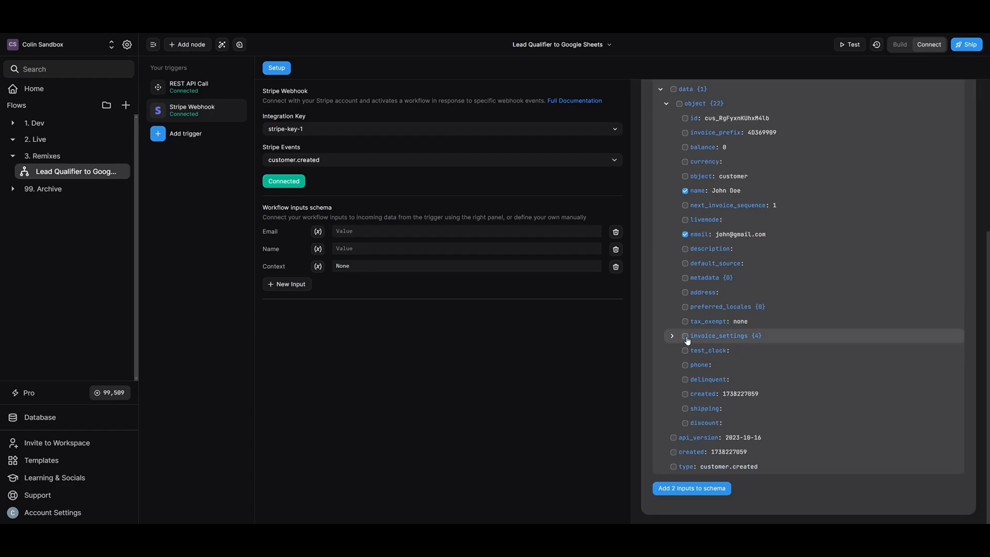
pyautogui.click(691, 493)
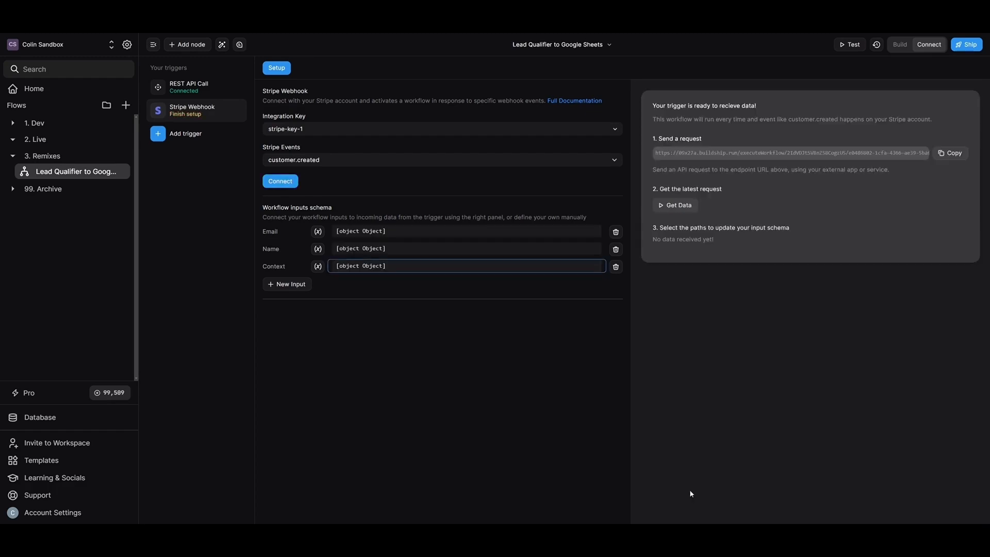
# Step: Map the Email and Name inputs to the email and name variables and clear Context
pyautogui.click(334, 231)
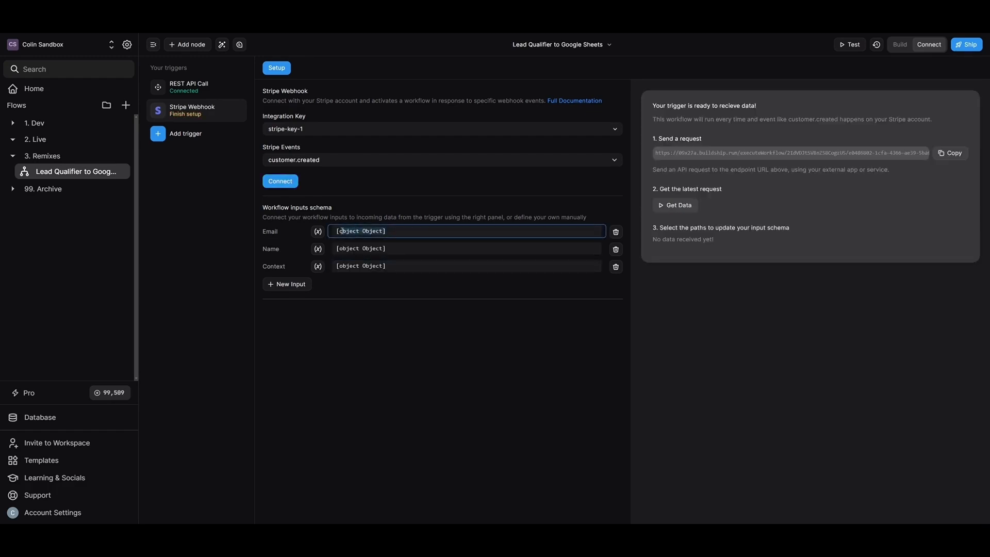
pyautogui.press('BackSpace')
pyautogui.write('email')
pyautogui.click(350, 240)
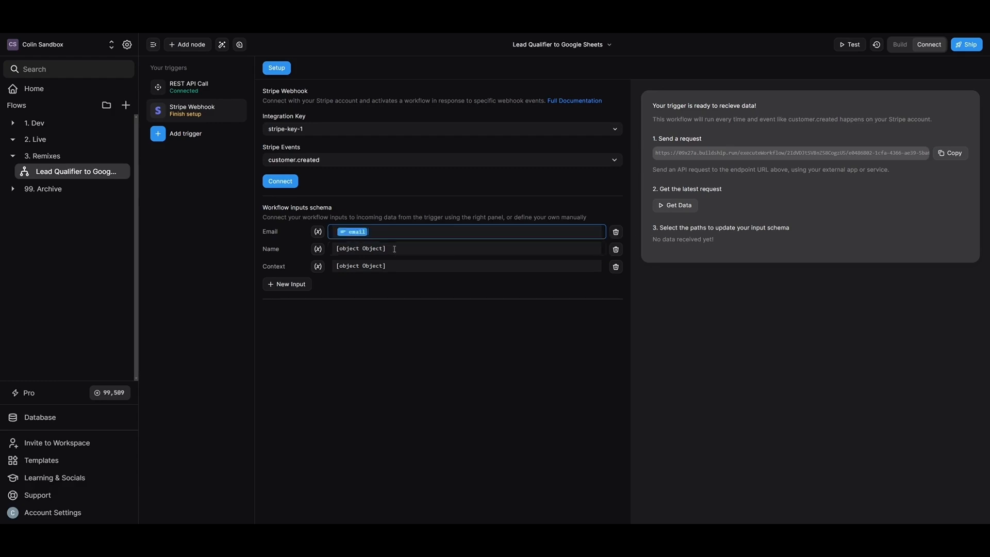
pyautogui.moveTo(395, 249); pyautogui.dragTo(333, 248)
pyautogui.press('BackSpace')
pyautogui.write('name')
pyautogui.click(345, 256)
pyautogui.moveTo(403, 269); pyautogui.dragTo(333, 265)
pyautogui.press('BackSpace')
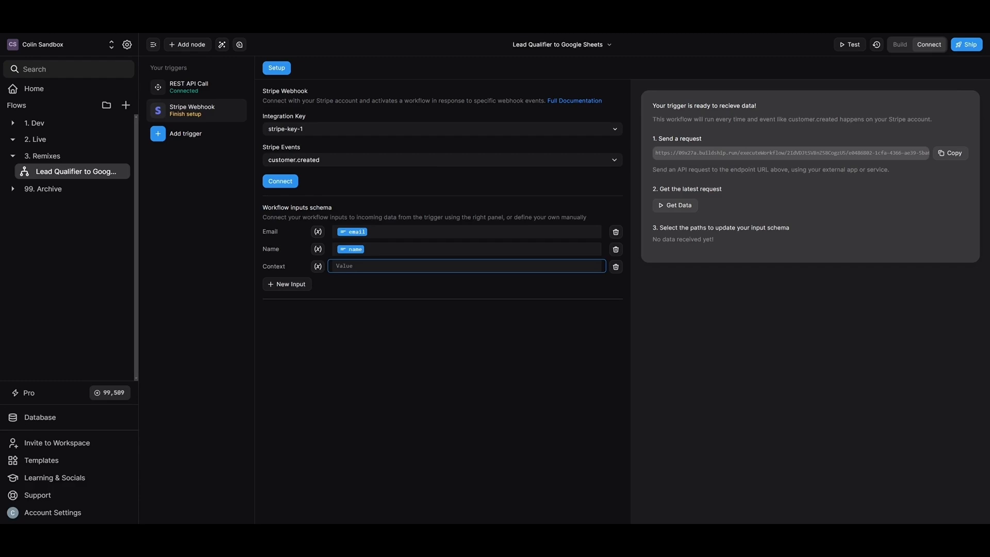
# Step: Reconnect the Stripe Webhook trigger and ship the flow
pyautogui.click(295, 182)
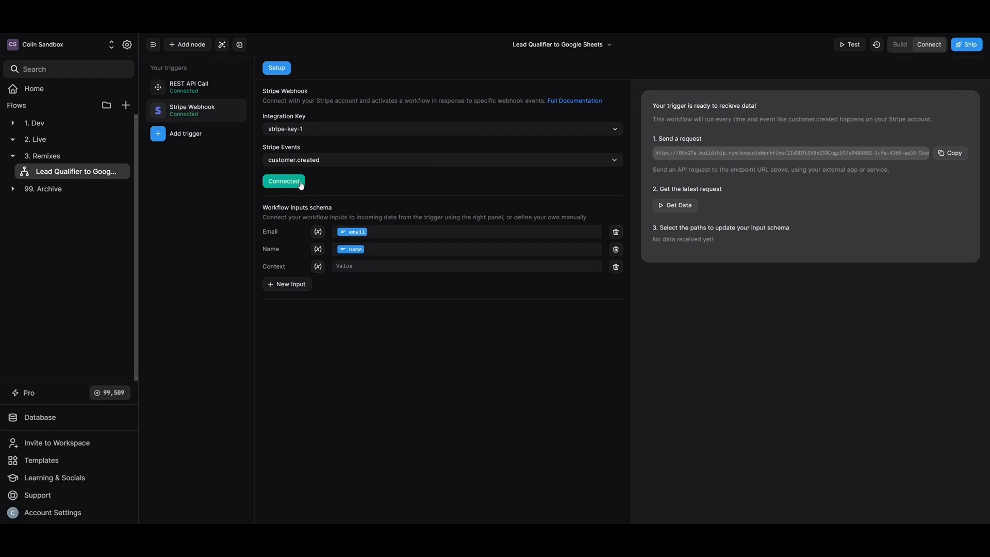
pyautogui.click(901, 45)
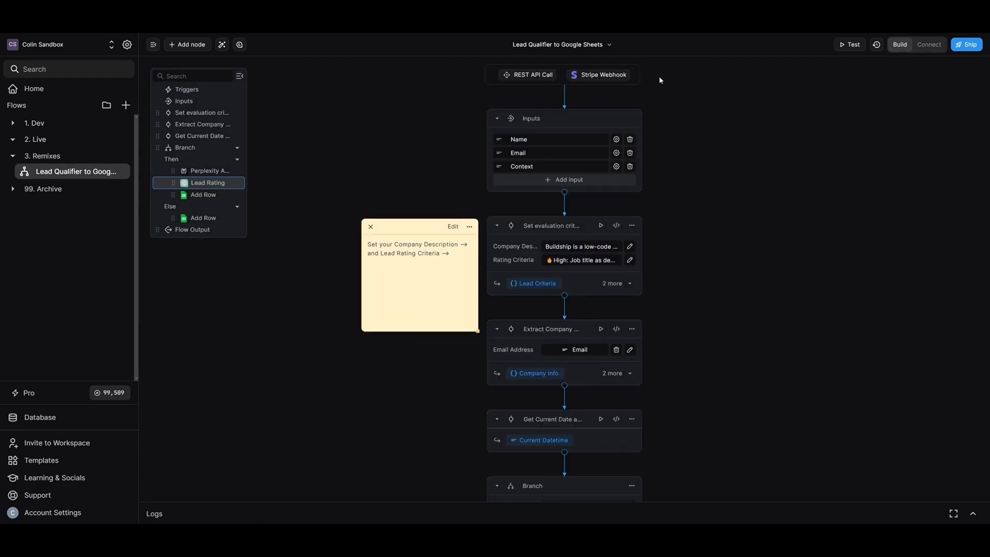
pyautogui.click(973, 46)
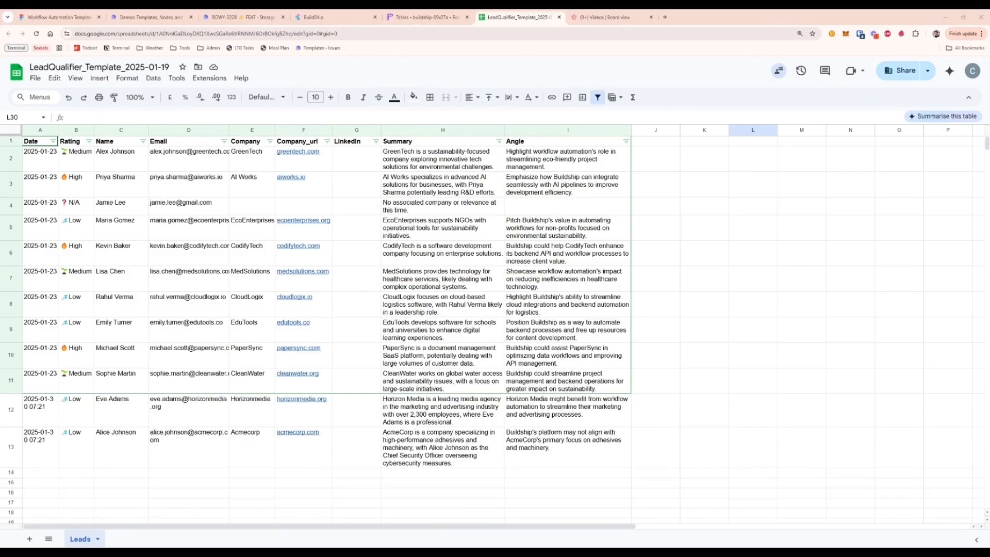
# Step: Scroll the Leads sheet down to the newly rated lead rows through row 21
pyautogui.scroll(-5, 743, 384)
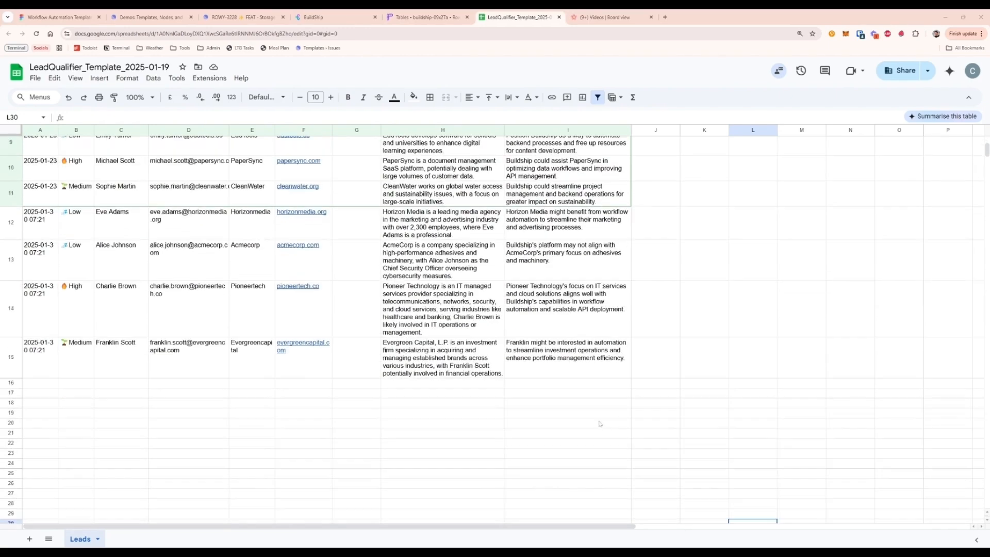
pyautogui.scroll(-3, 742, 384)
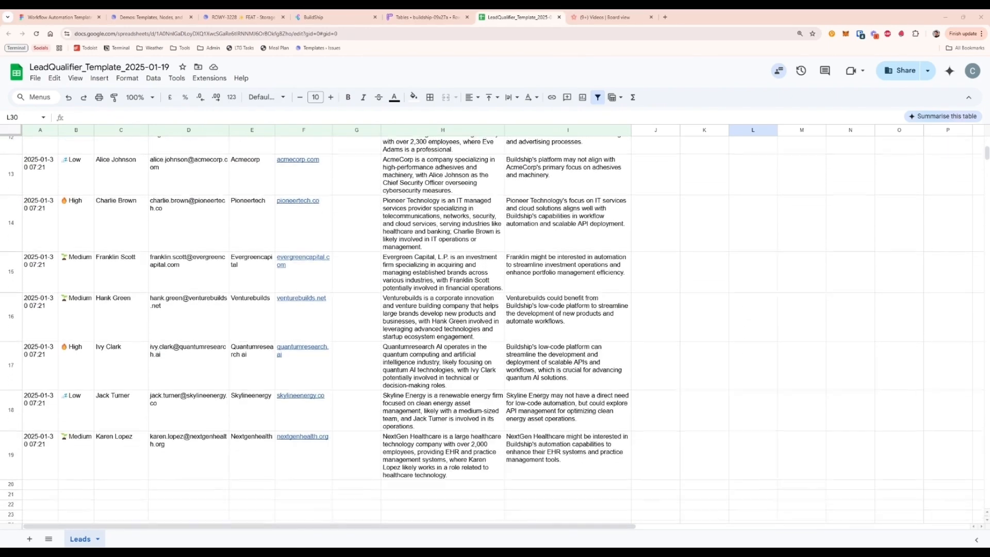
pyautogui.scroll(-3, 742, 384)
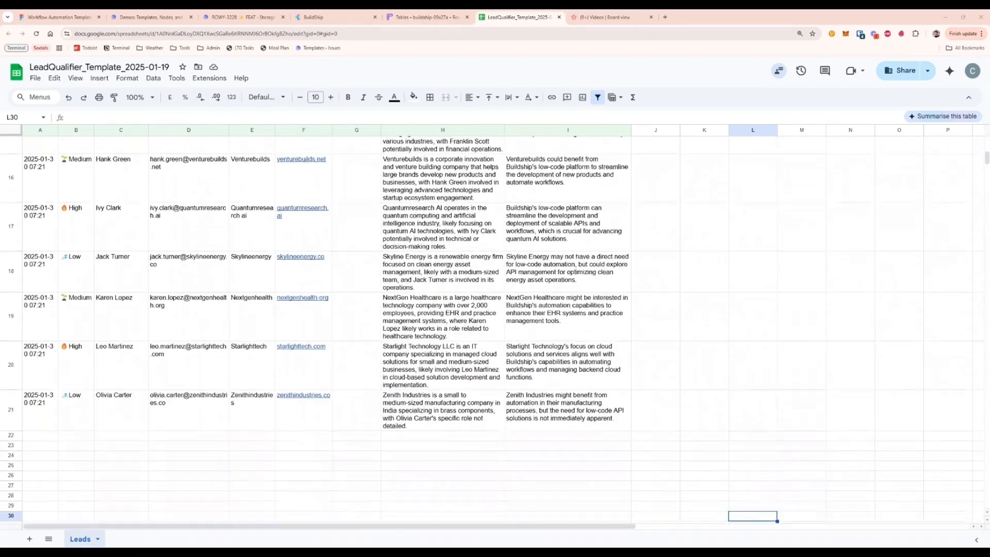